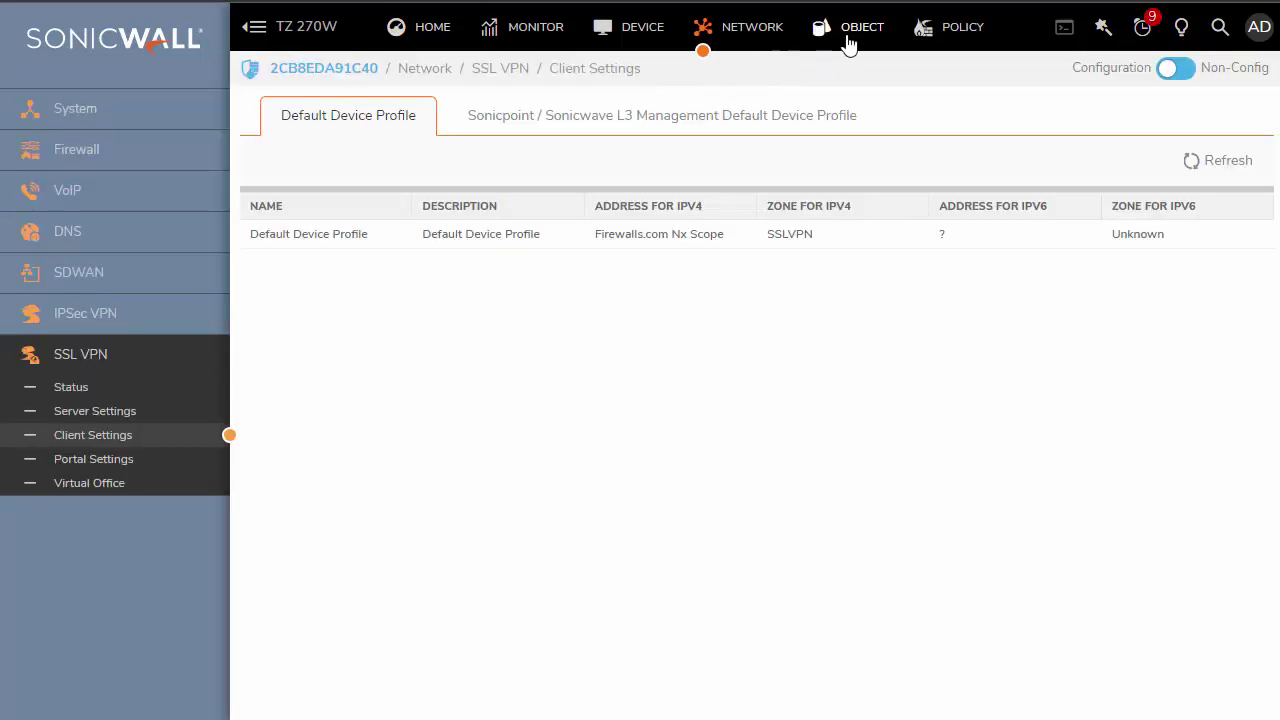
Open the Services page of the match objects and filter the service objects by Custom and by Default
left_click(846, 40)
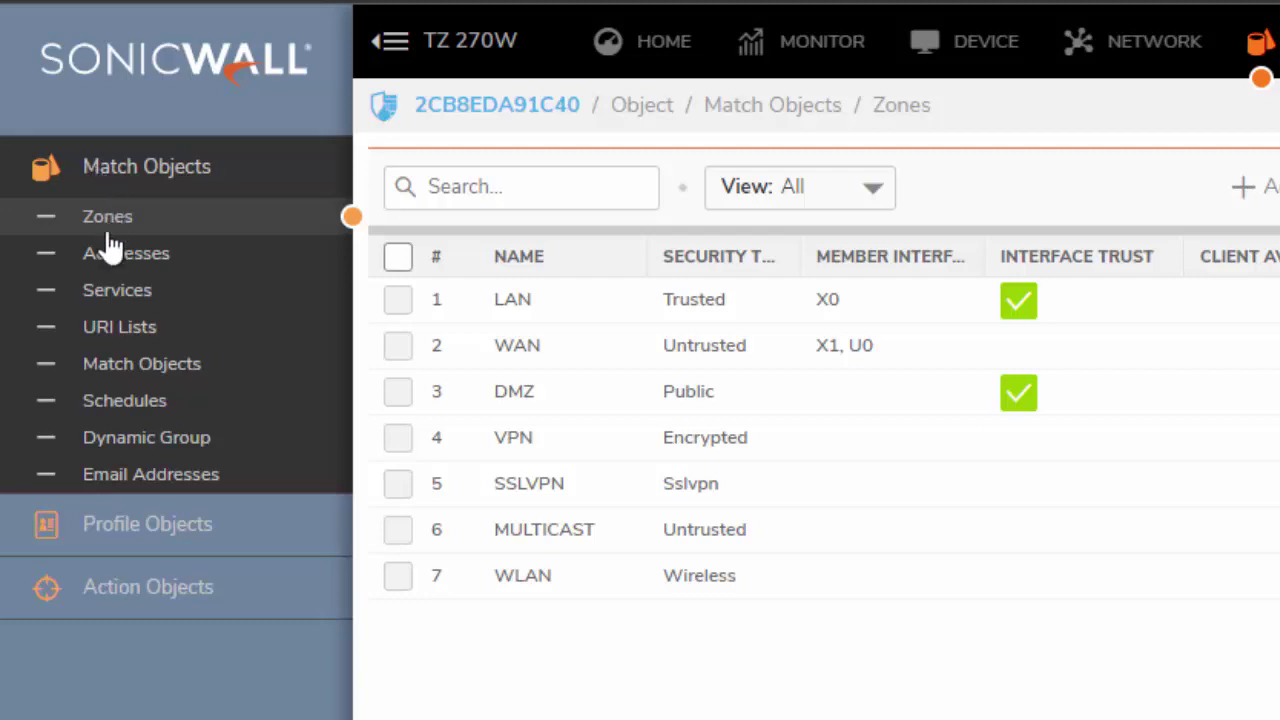
left_click(148, 295)
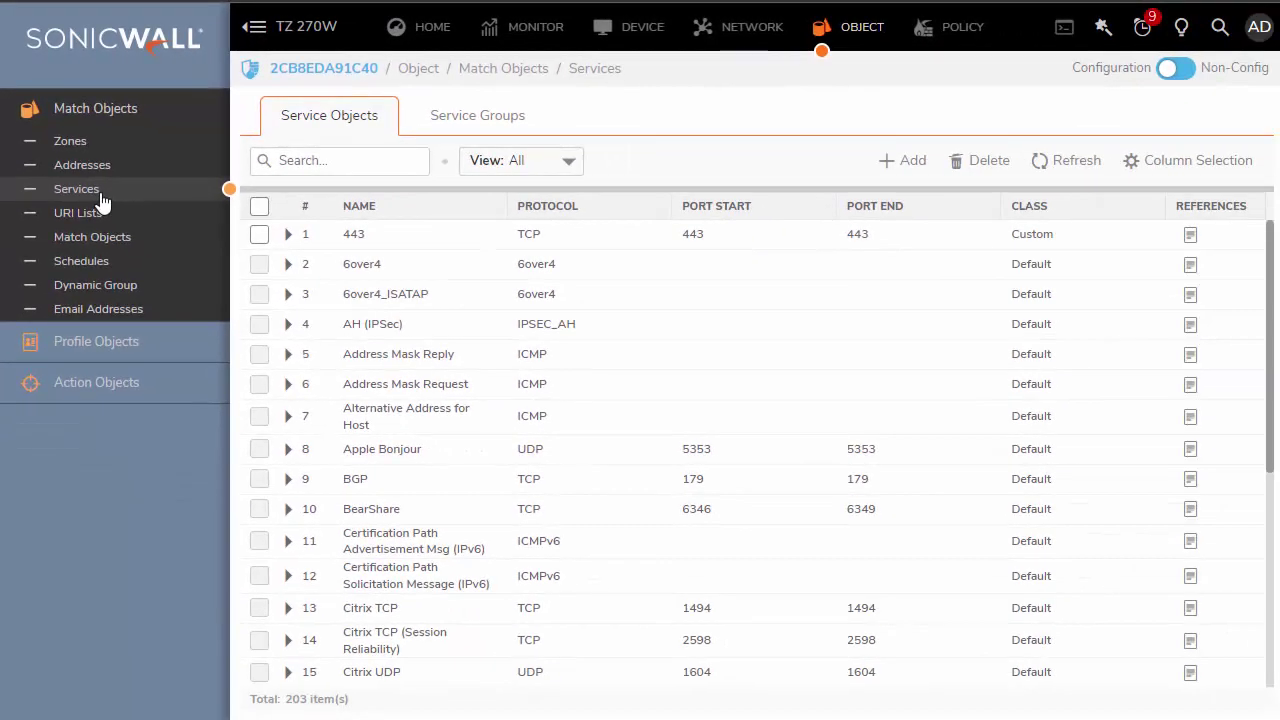
left_click(562, 166)
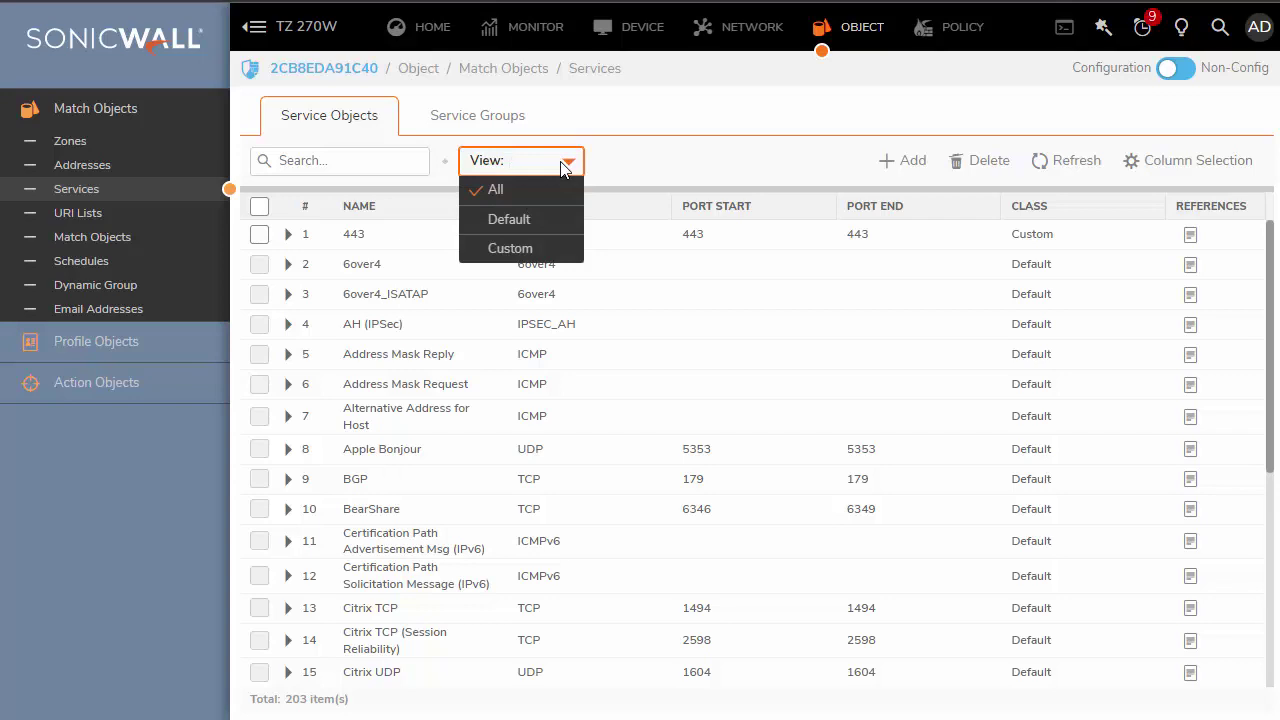
left_click(530, 248)
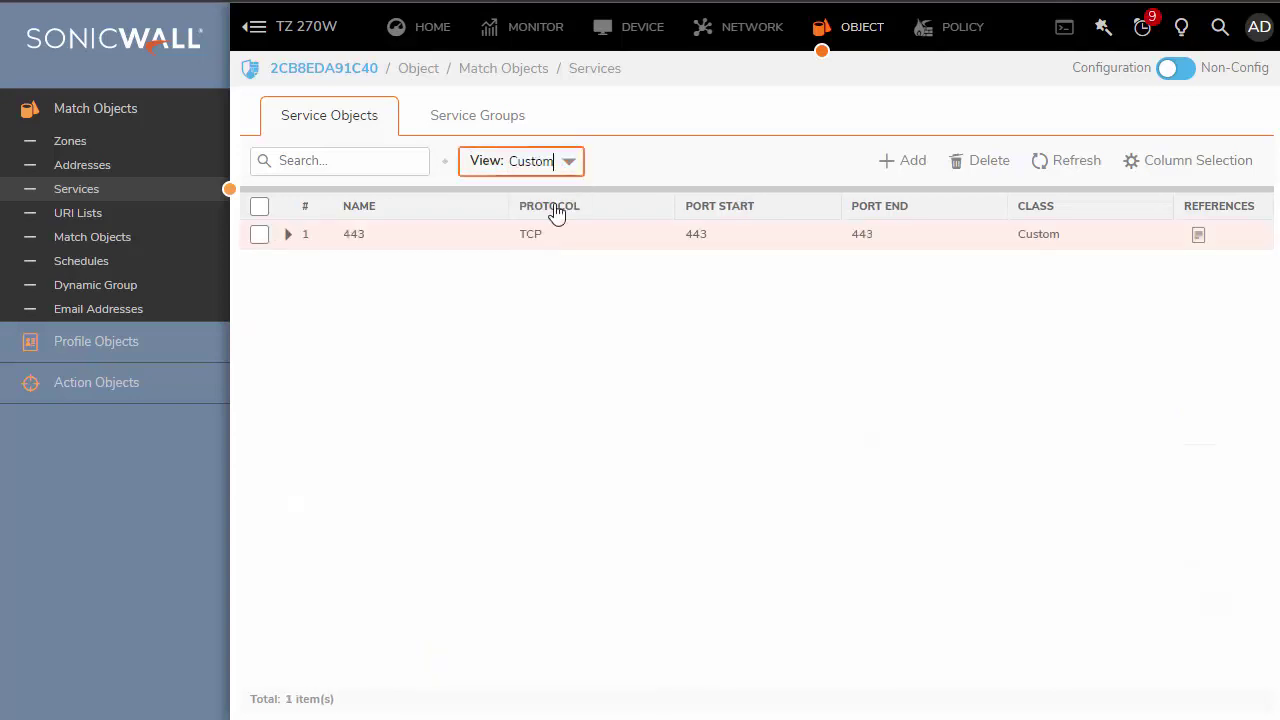
left_click(571, 175)
left_click(566, 216)
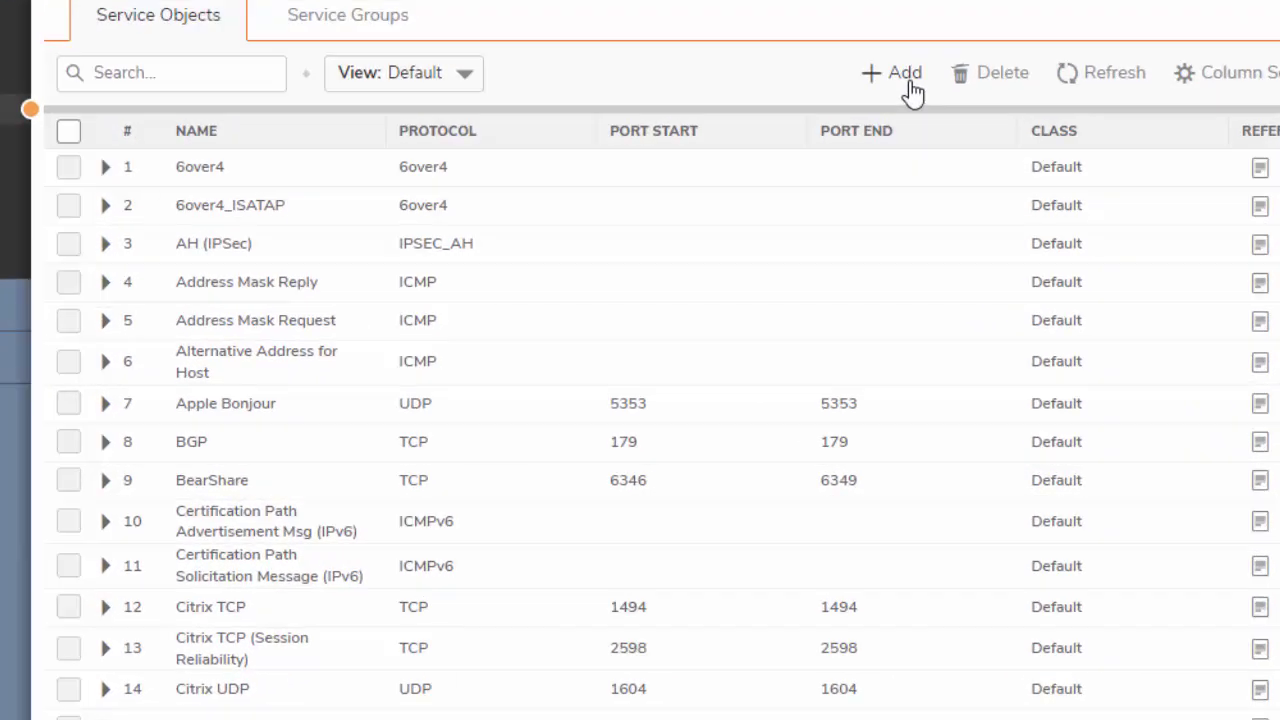
Start a new service object named "Cloud Voice RTP Audio Range"
left_click(908, 162)
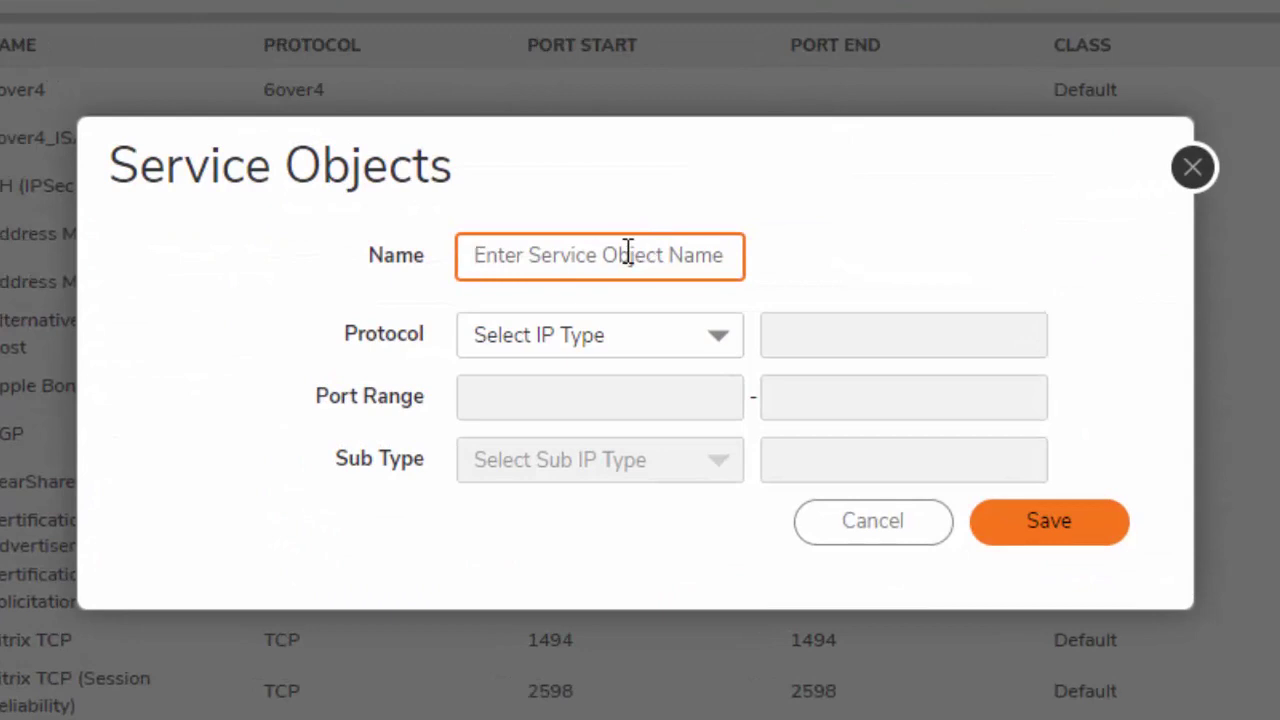
type("Cloud ")
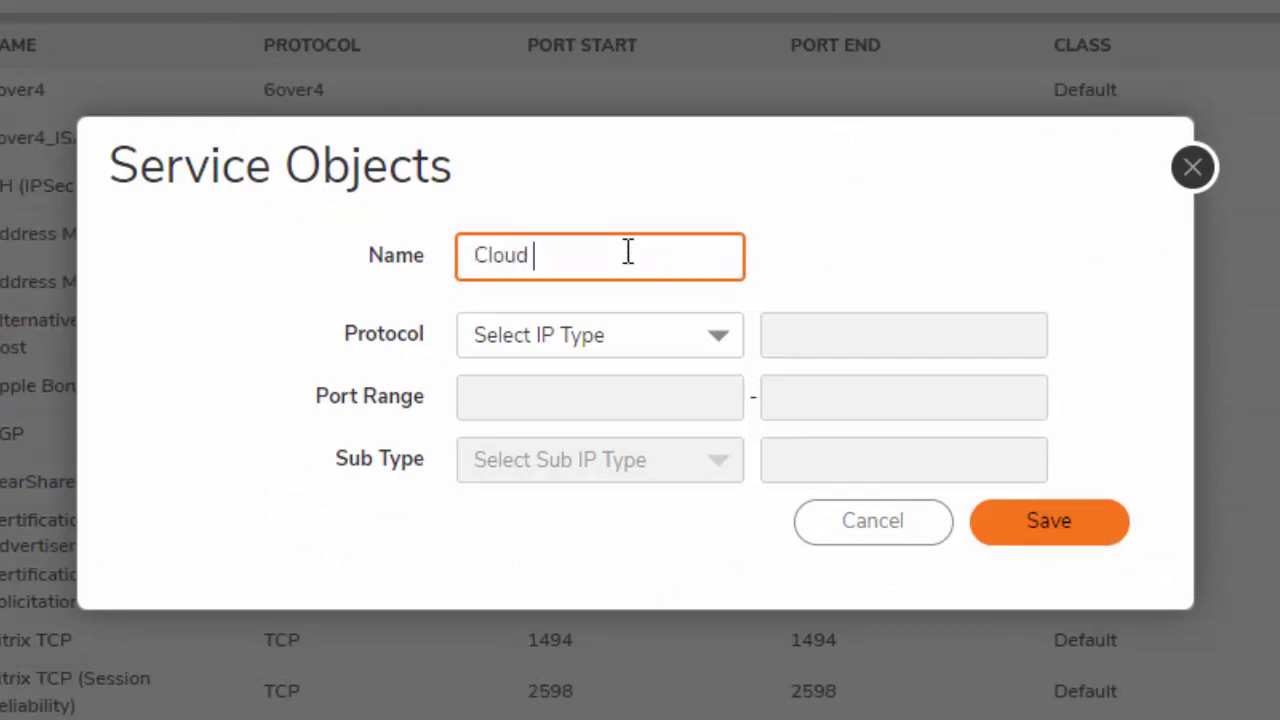
type("Voice RTP Au")
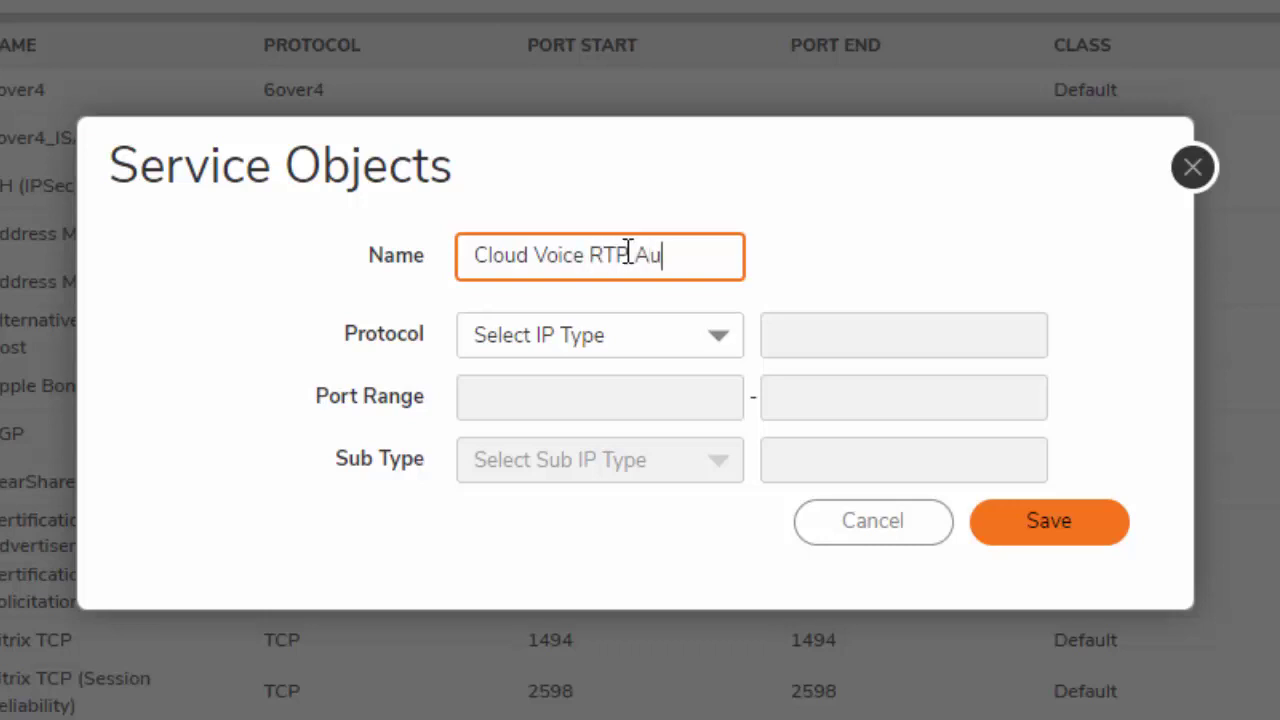
type("dio Range")
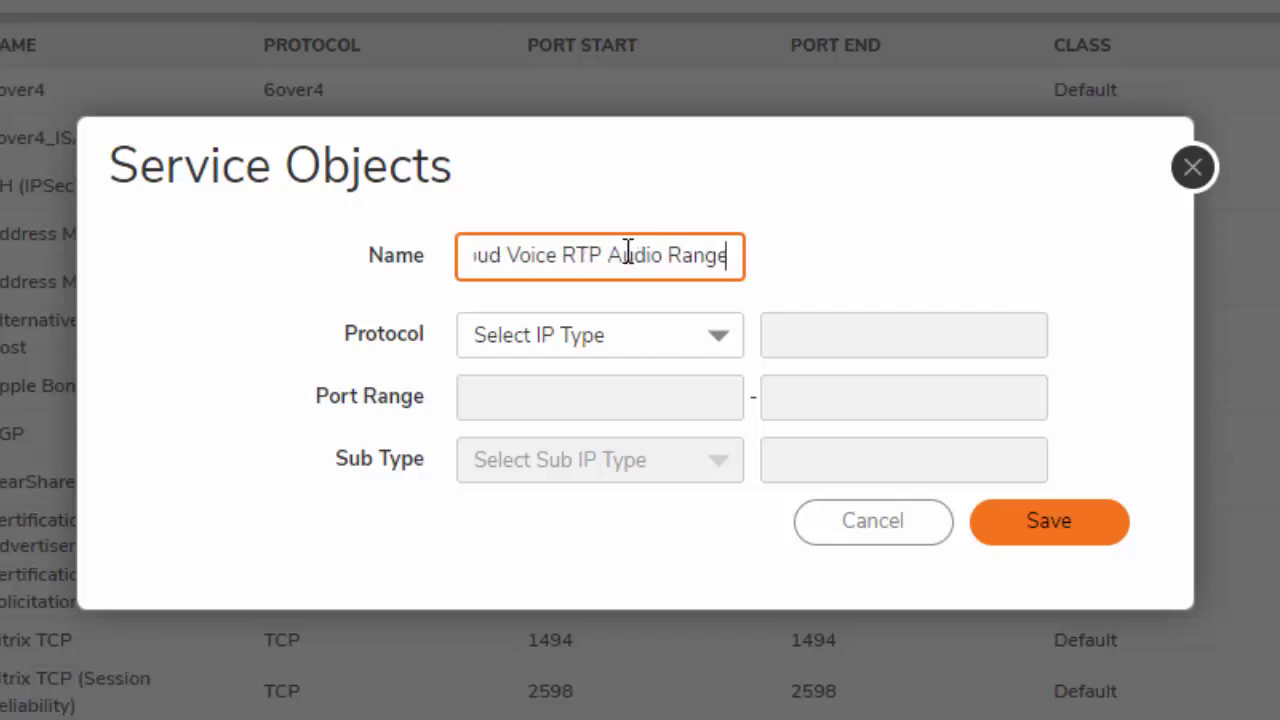
left_click(686, 333)
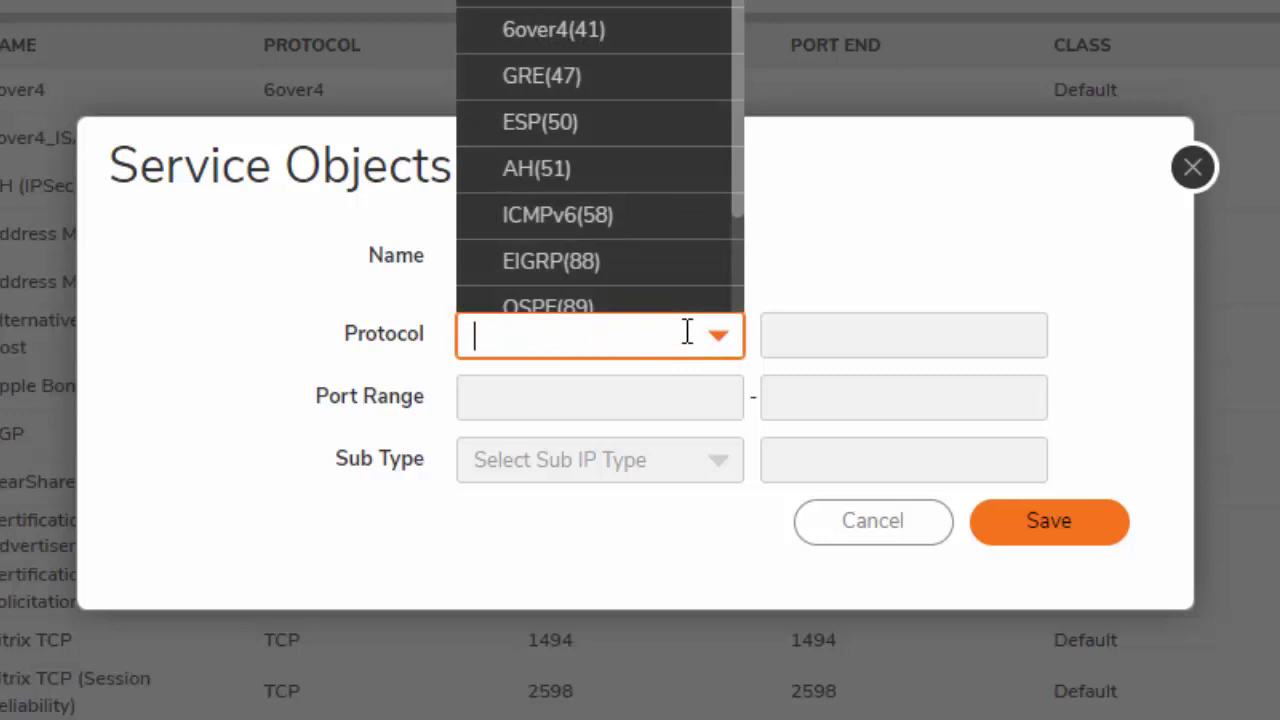
type("ud")
left_click(630, 385)
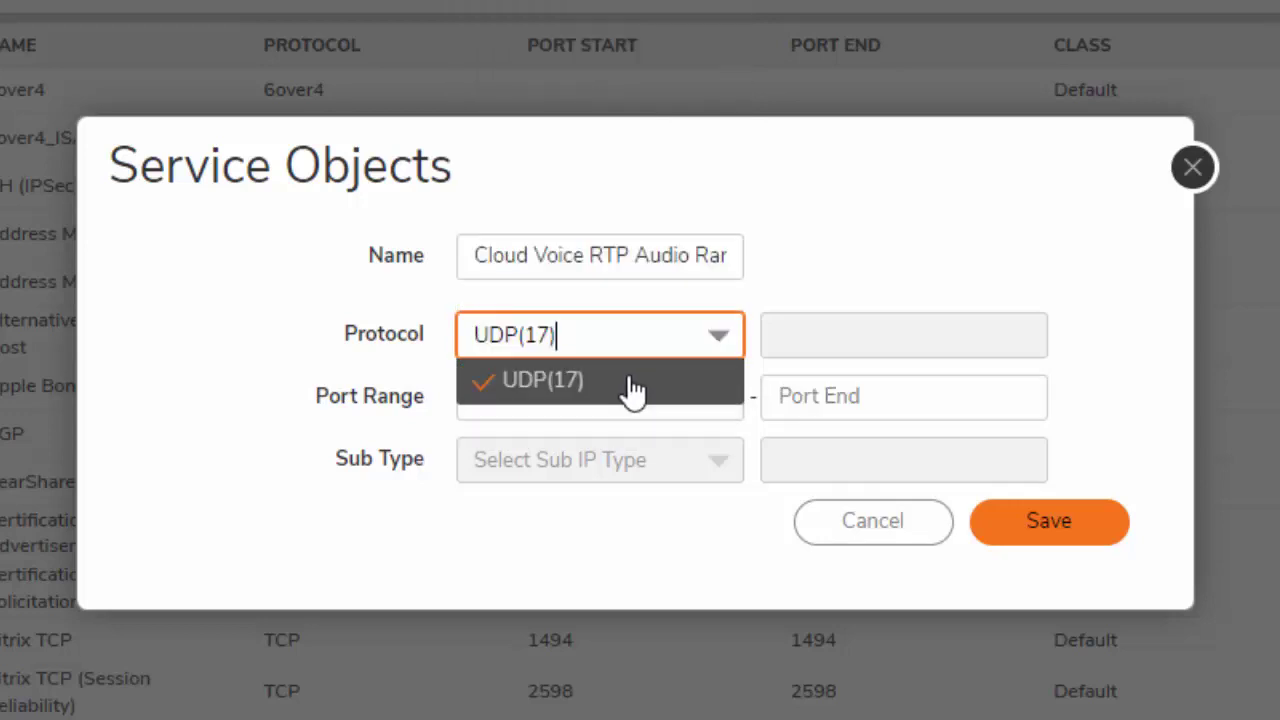
left_click(648, 406)
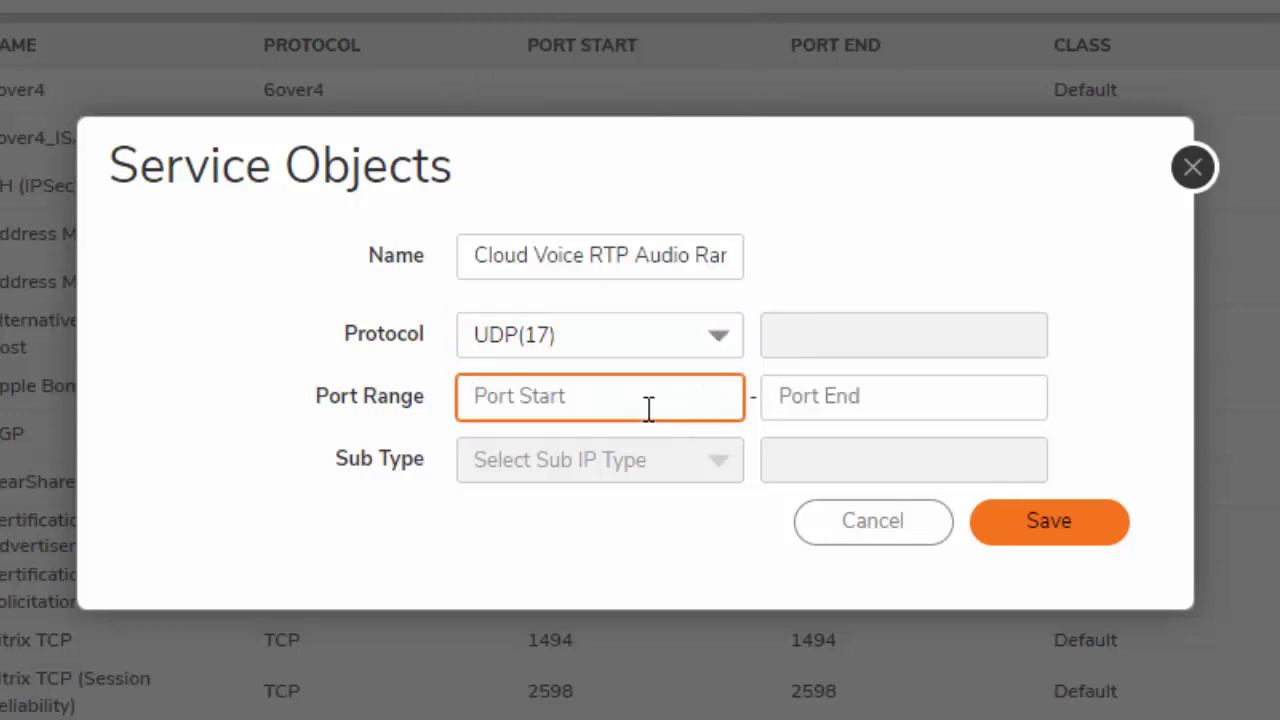
type("30000")
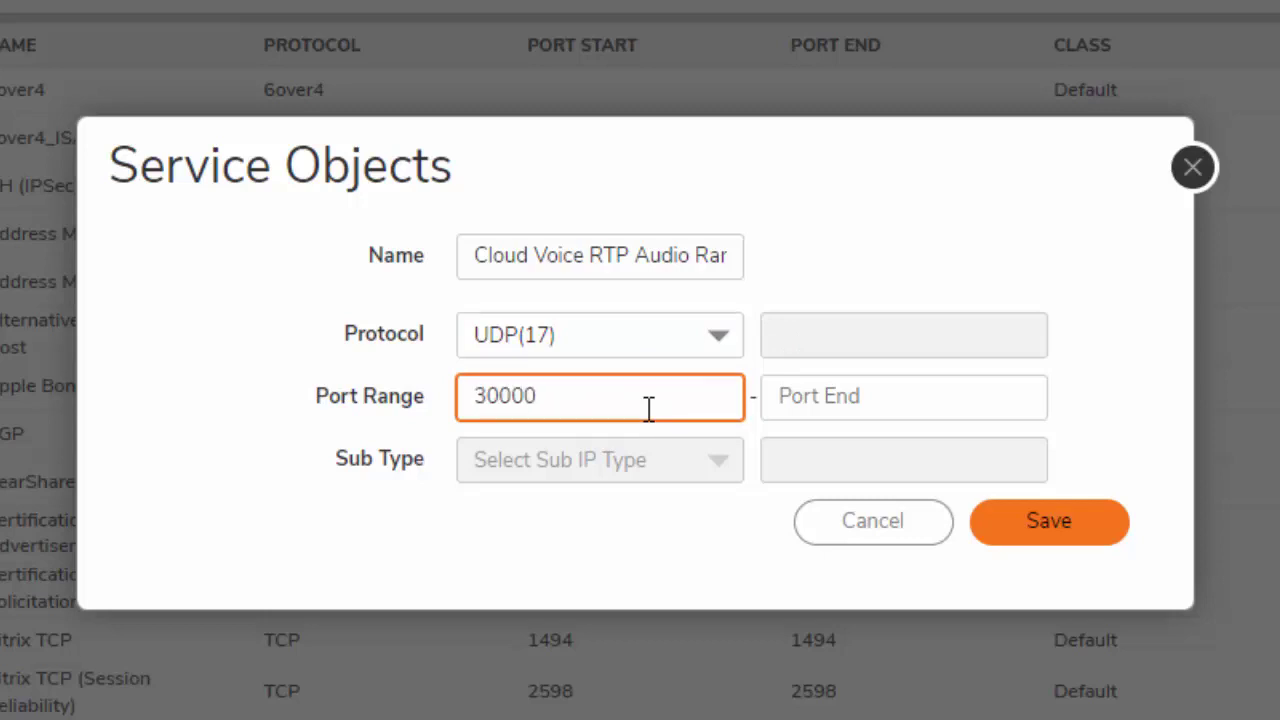
key("Tab")
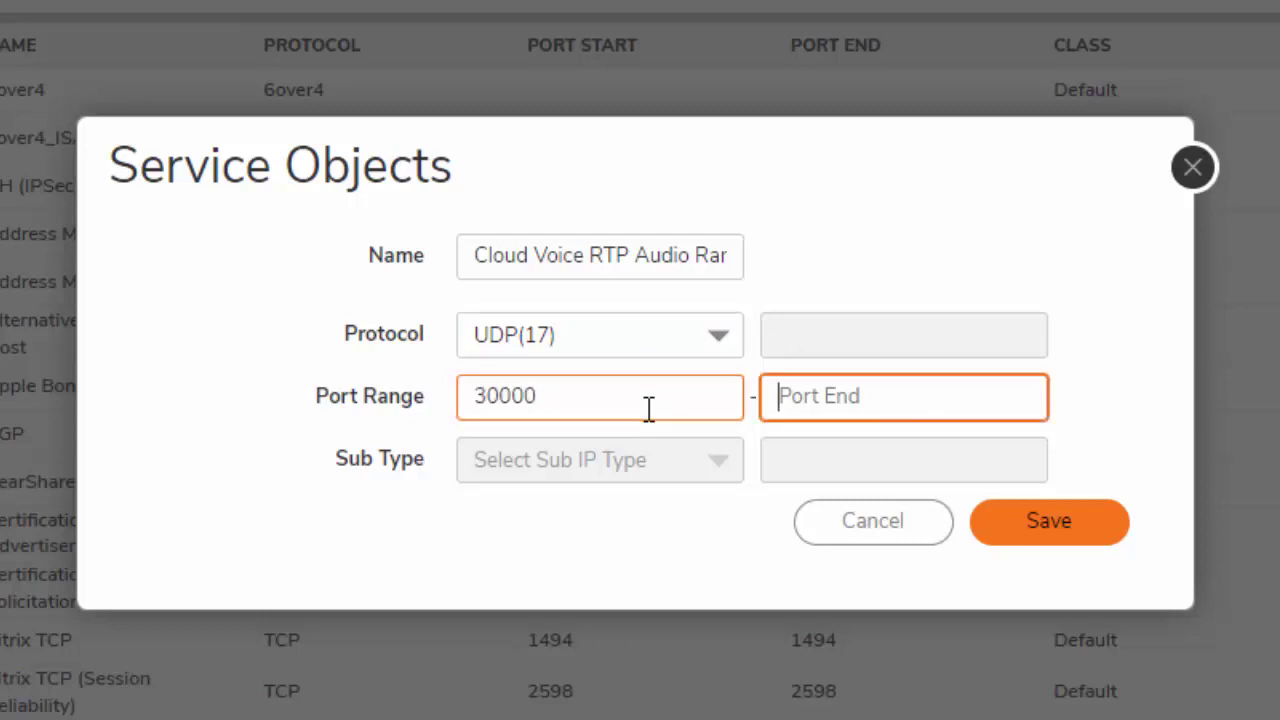
type("60000")
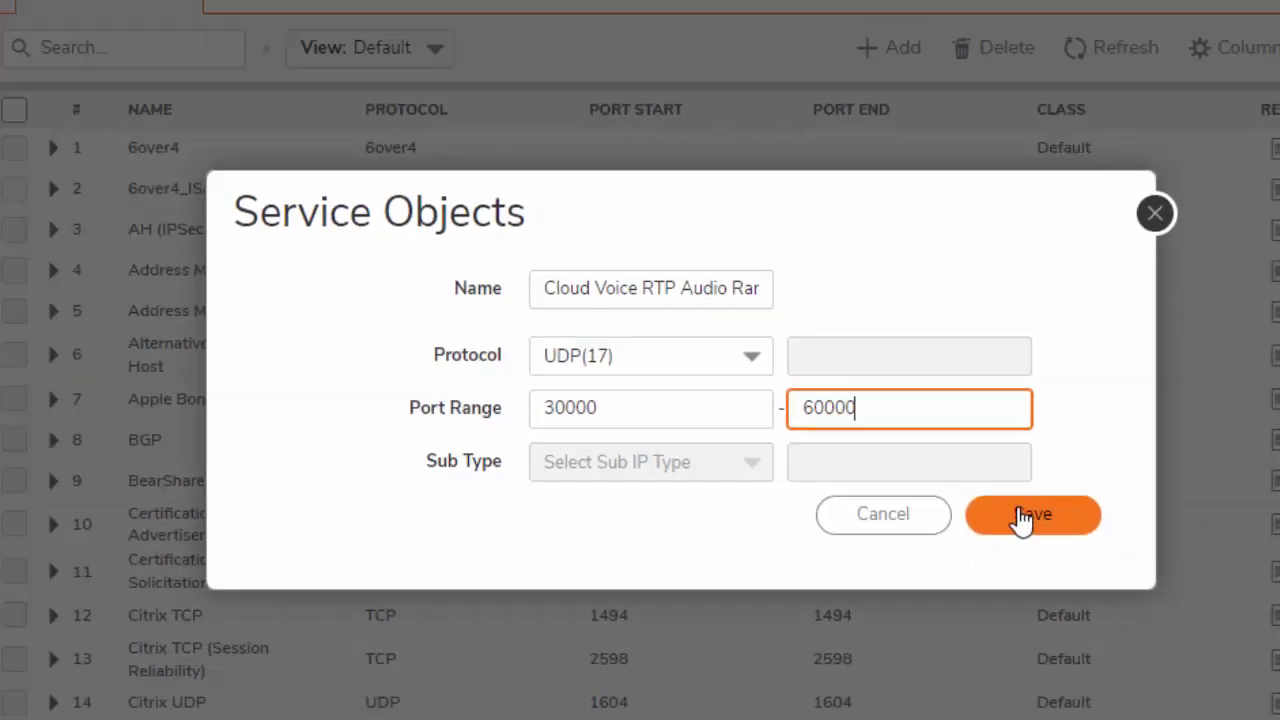
left_click(1021, 516)
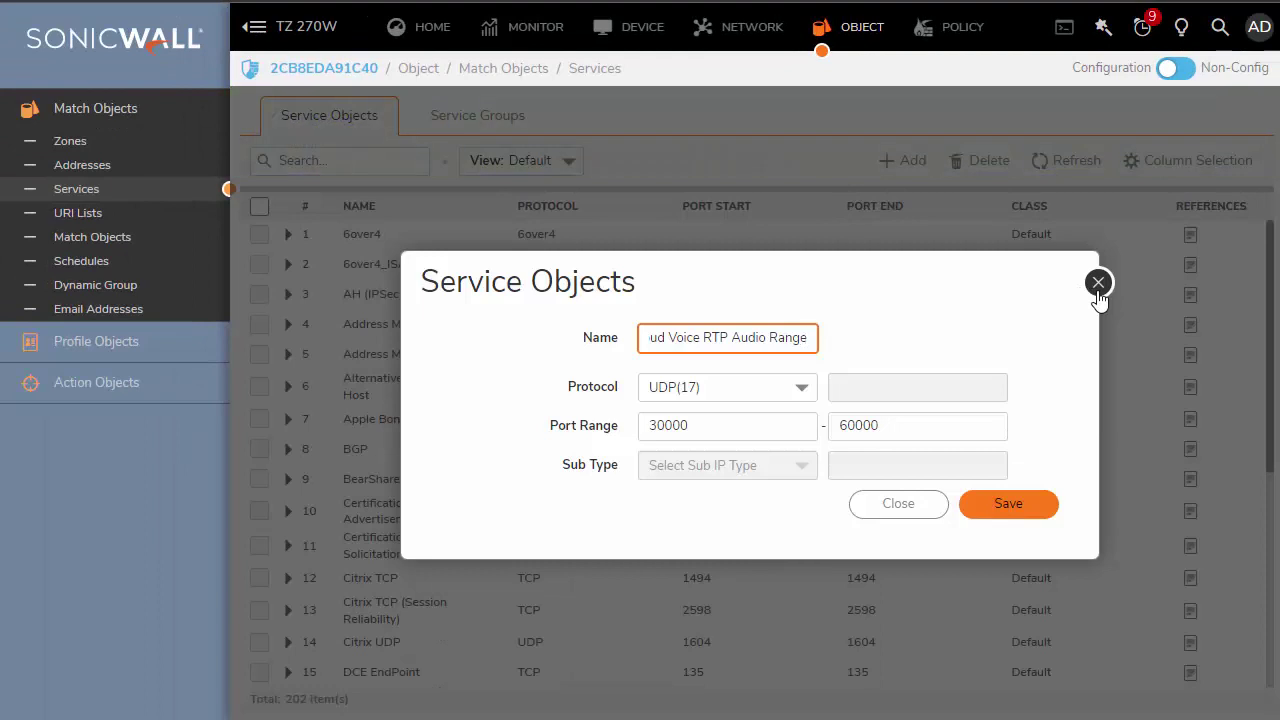
left_click(1098, 283)
Filter the service objects list to Custom to check the new entry, and switch the view back to All
left_click(375, 163)
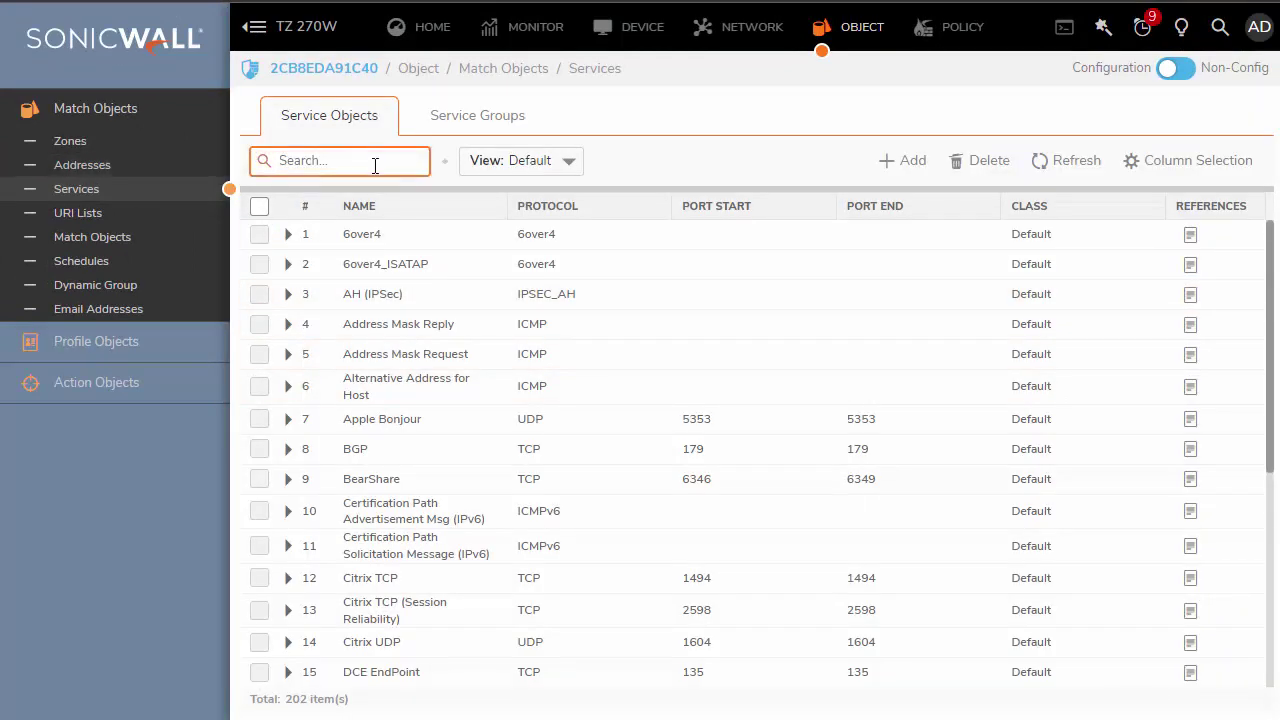
left_click(522, 161)
left_click(537, 246)
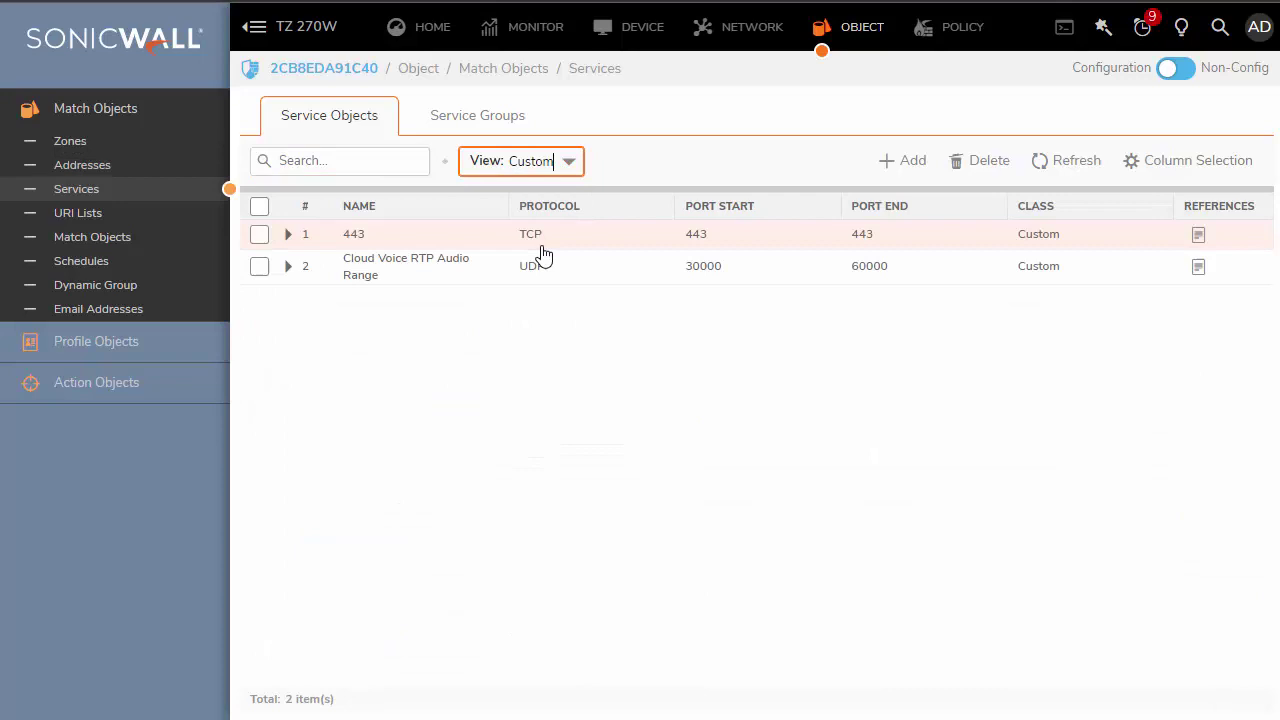
left_click(566, 170)
type("All")
left_click(534, 190)
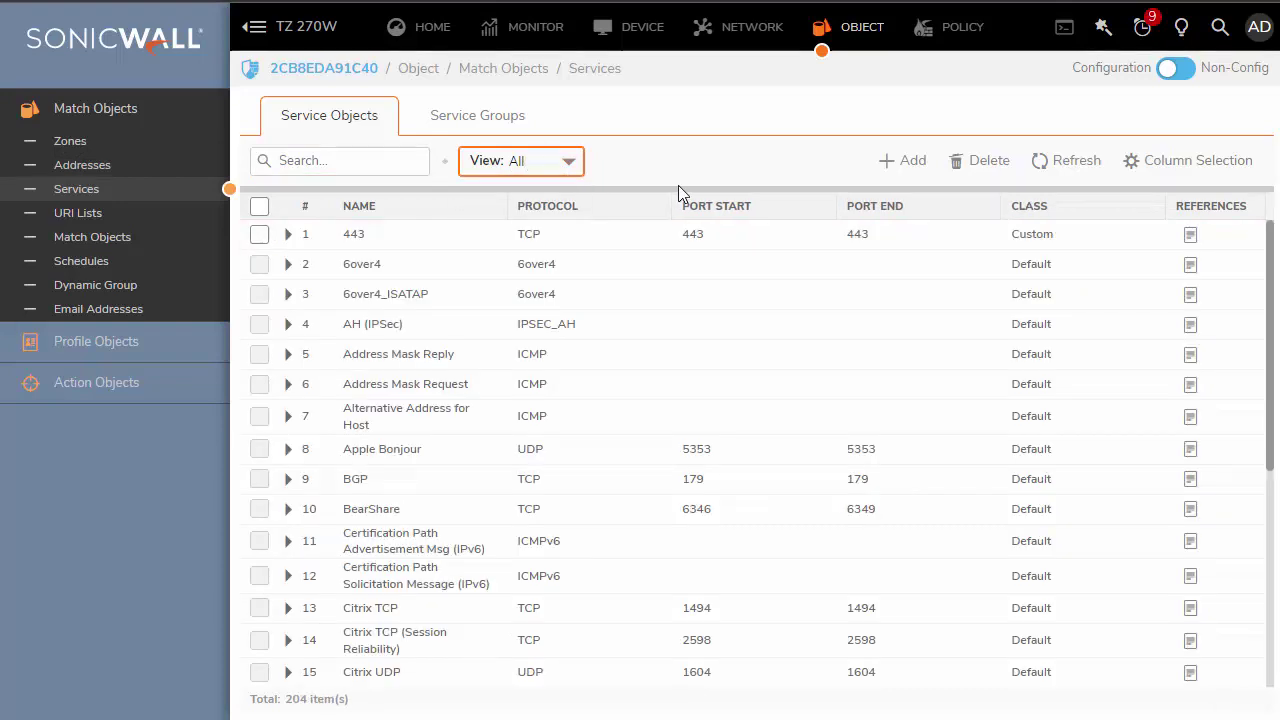
Search the service objects list for "clou"
left_click(394, 157)
type("clou")
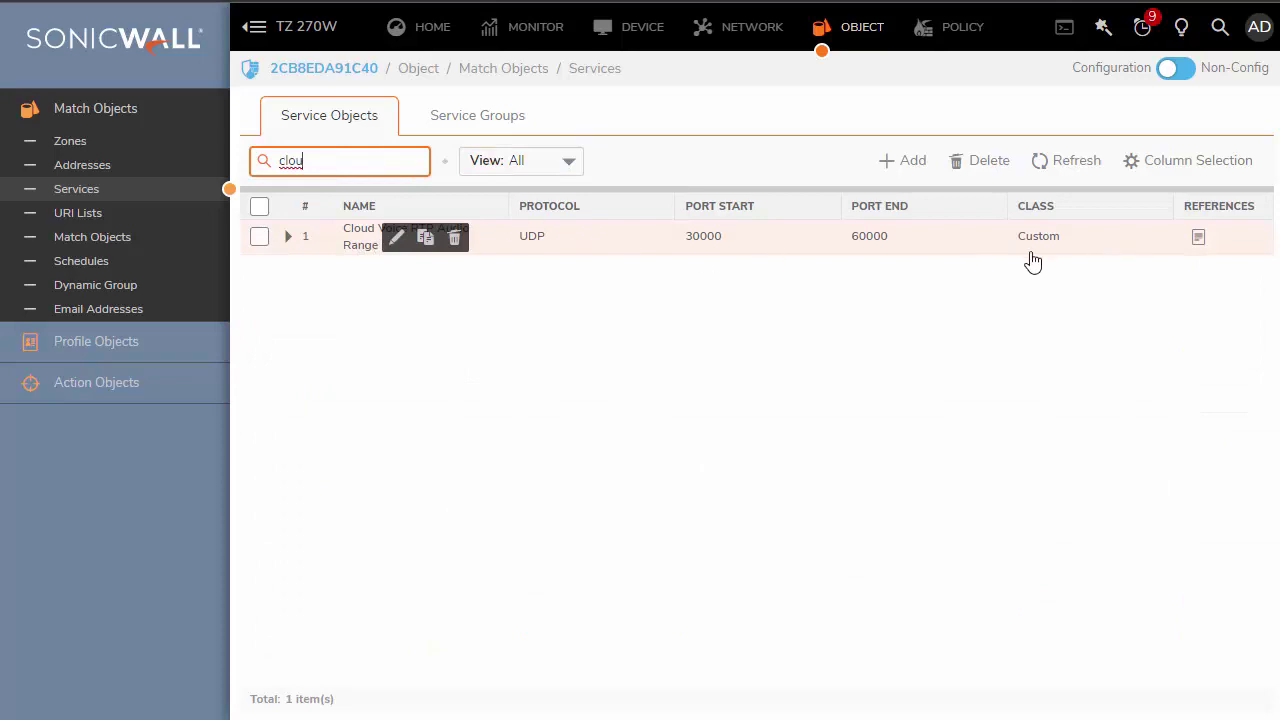
left_click(1083, 217)
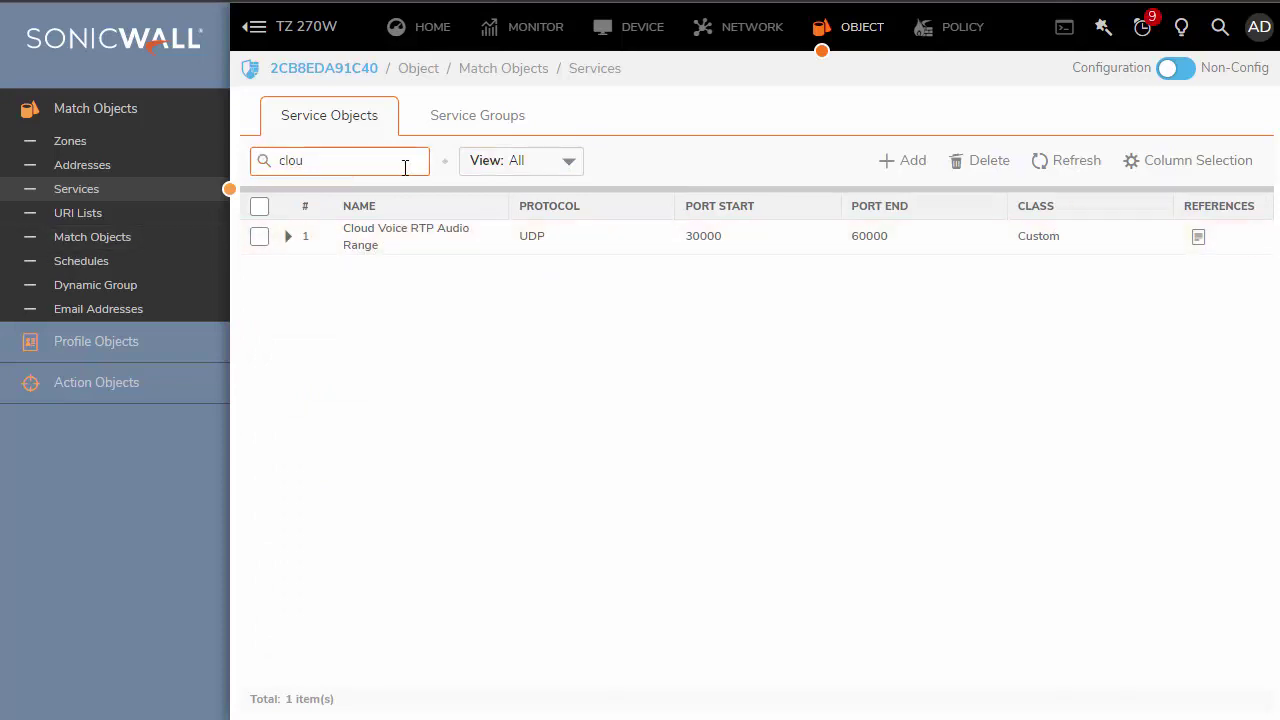
Start another service object named "Cloud Voice SIP Port Range"
left_click(888, 163)
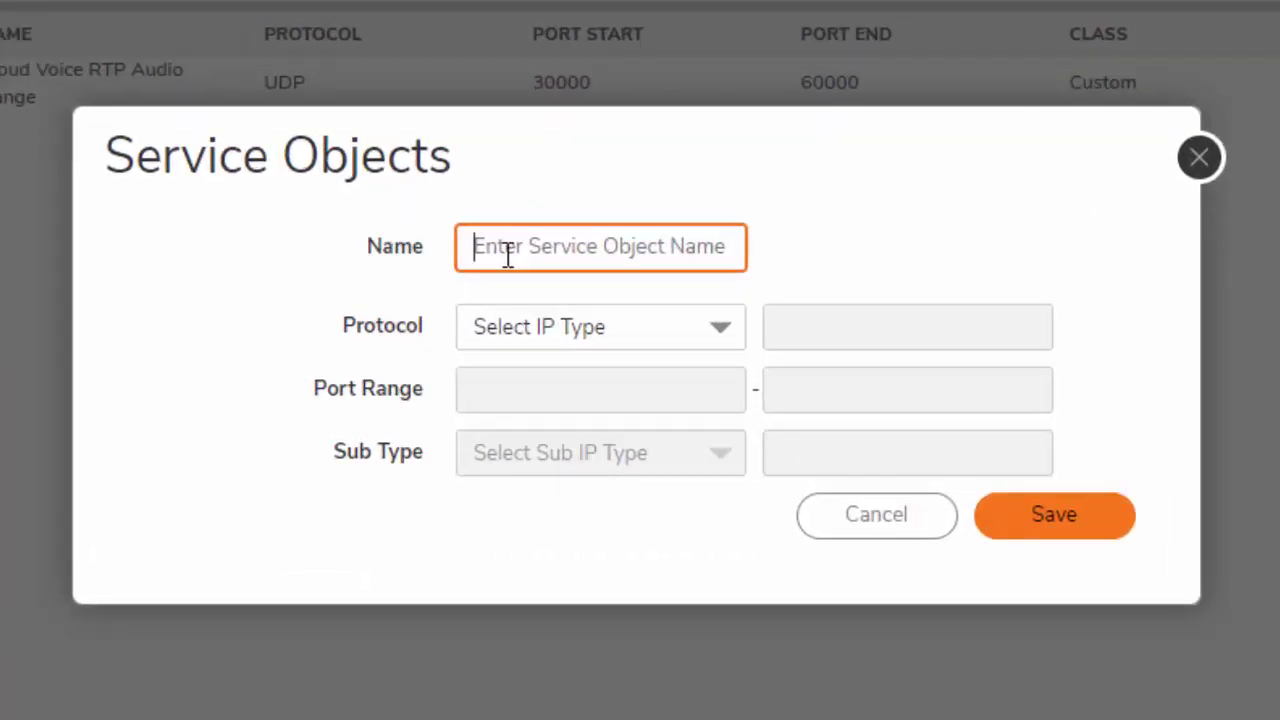
type("Clou")
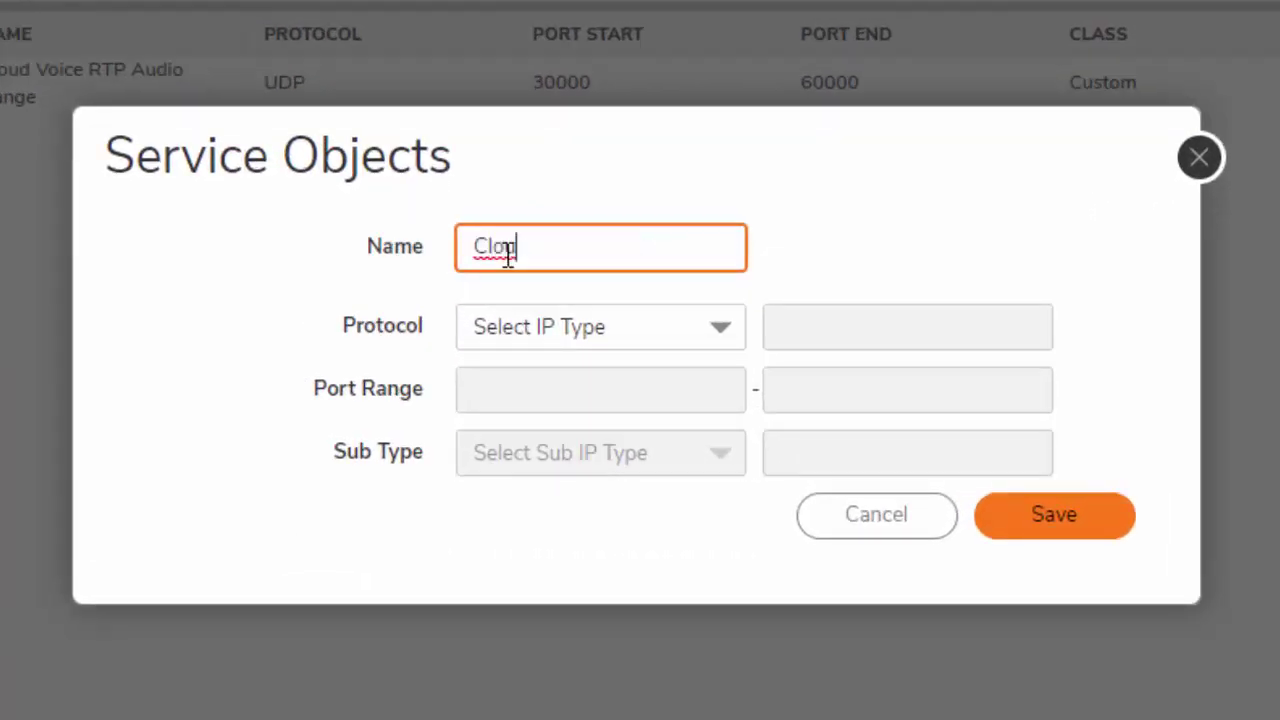
type("d Voice SIP ")
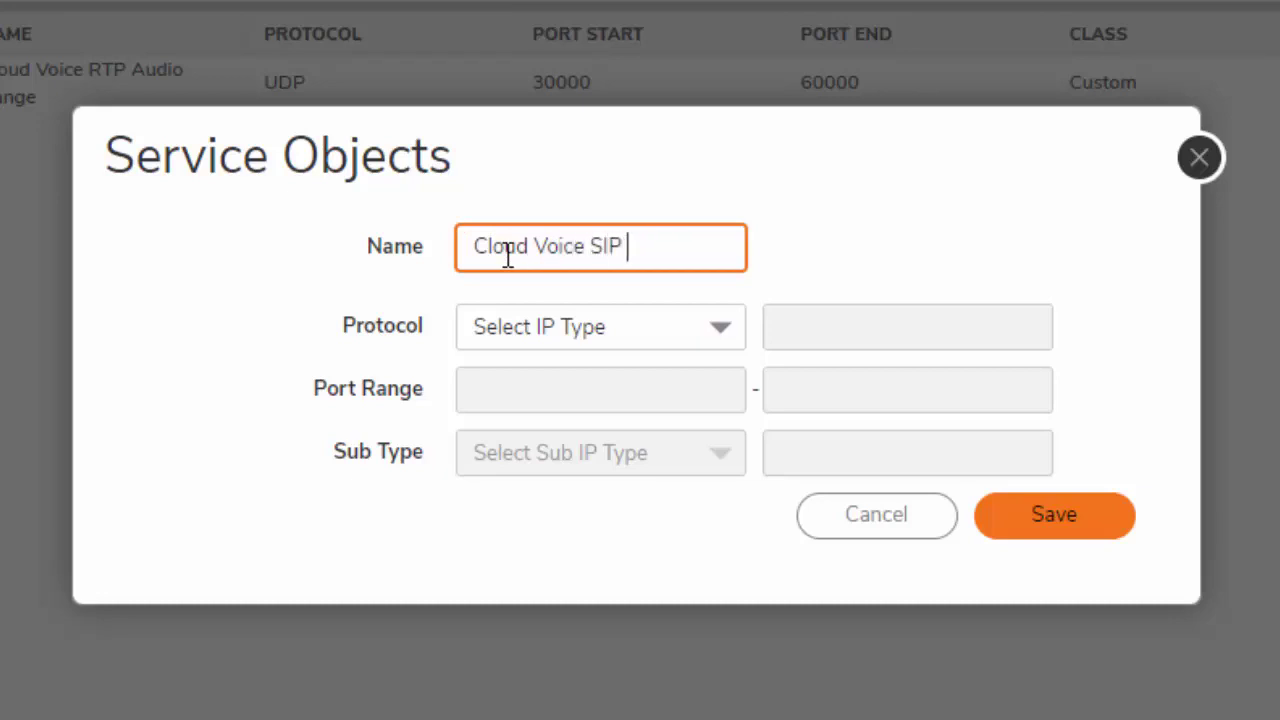
type("Port Range")
key("Tab")
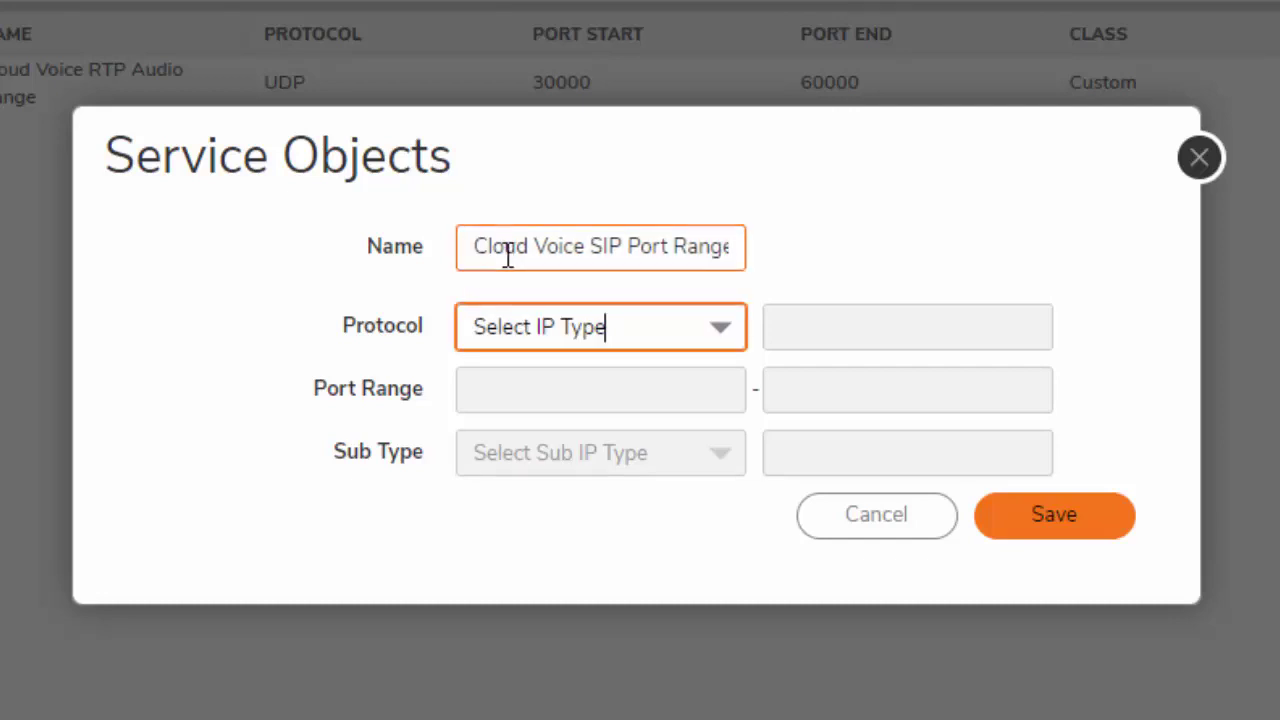
Give the SIP service object protocol UDP(17) and port range 5678-6899, and save it
left_click(715, 329)
type("u")
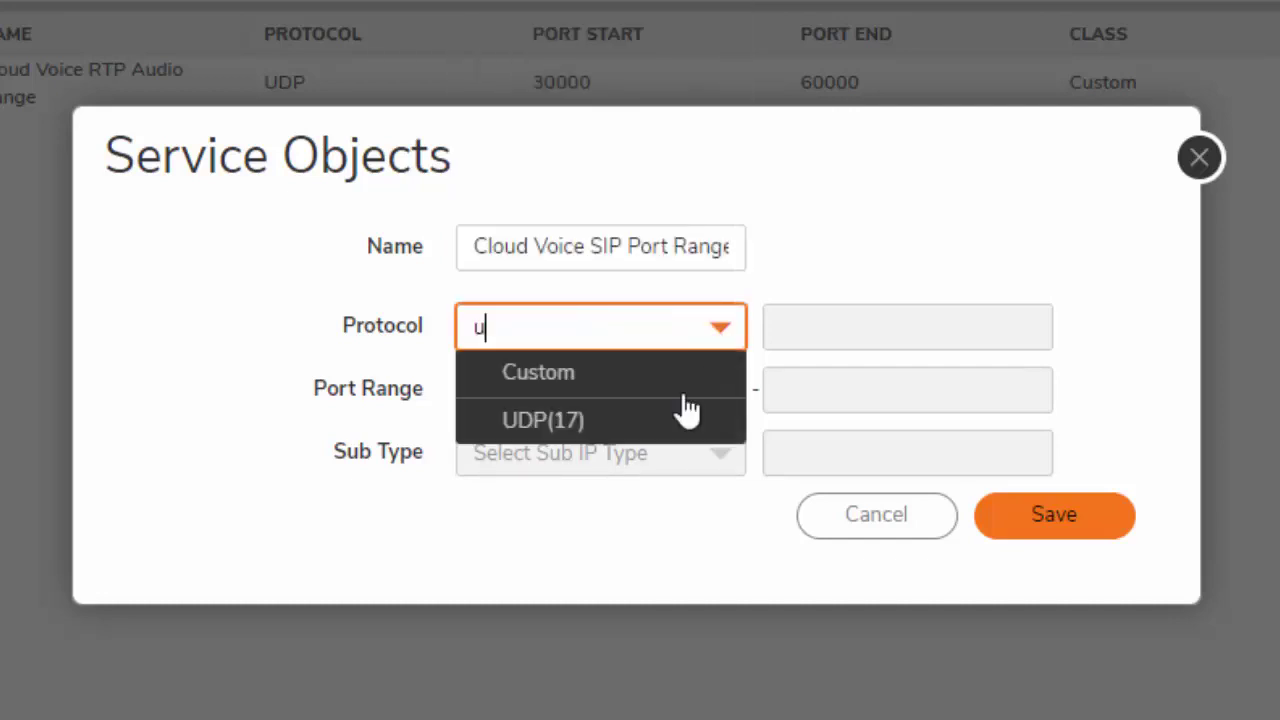
left_click(623, 443)
left_click(580, 388)
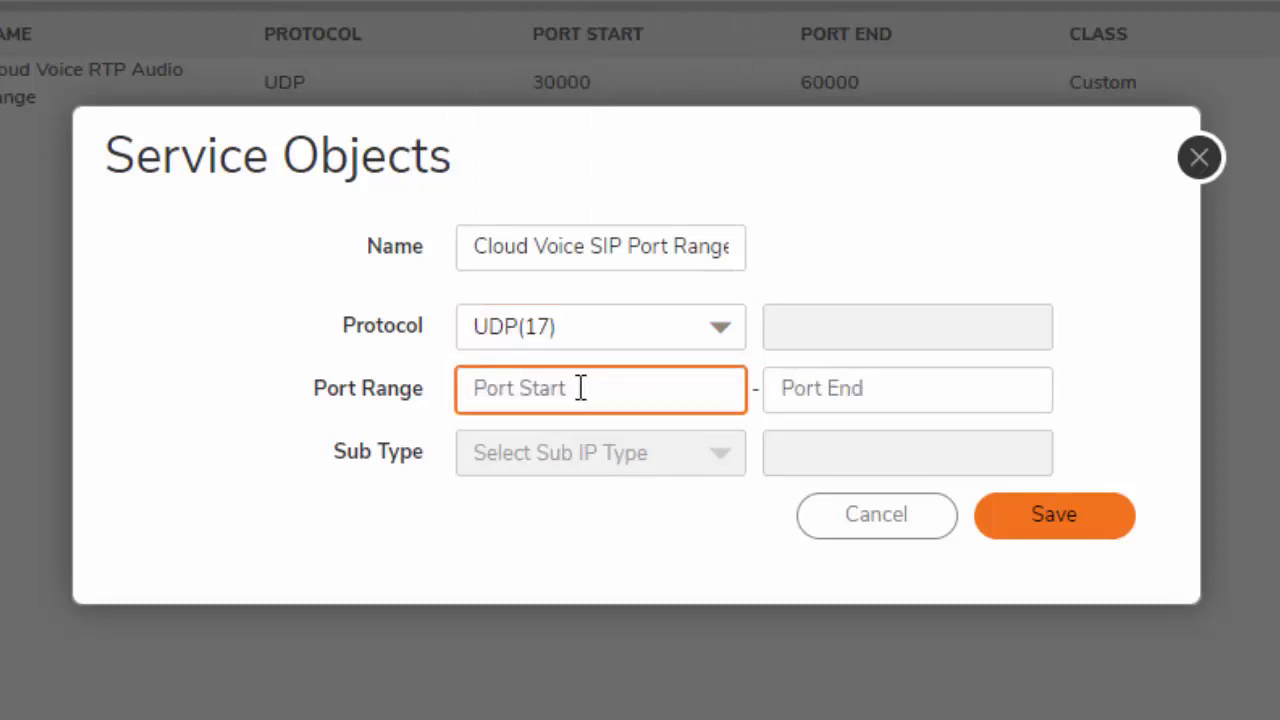
type("56")
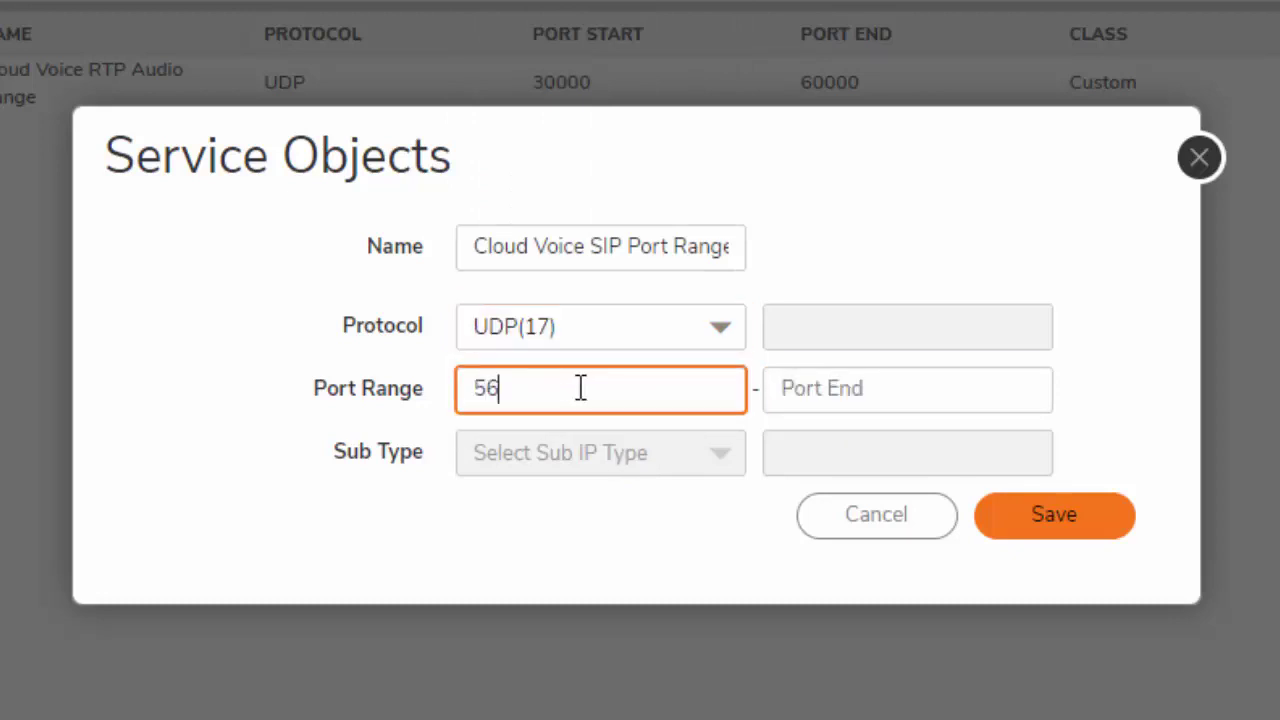
type("78")
key("Tab")
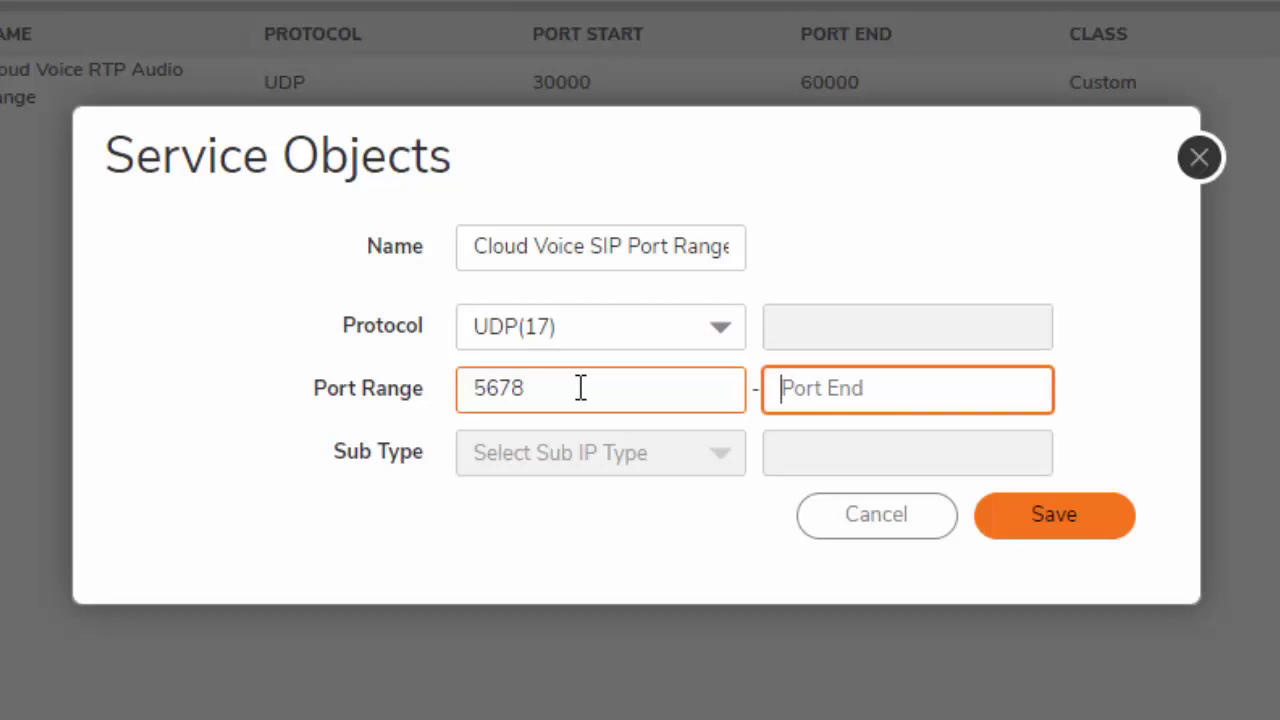
type("6899")
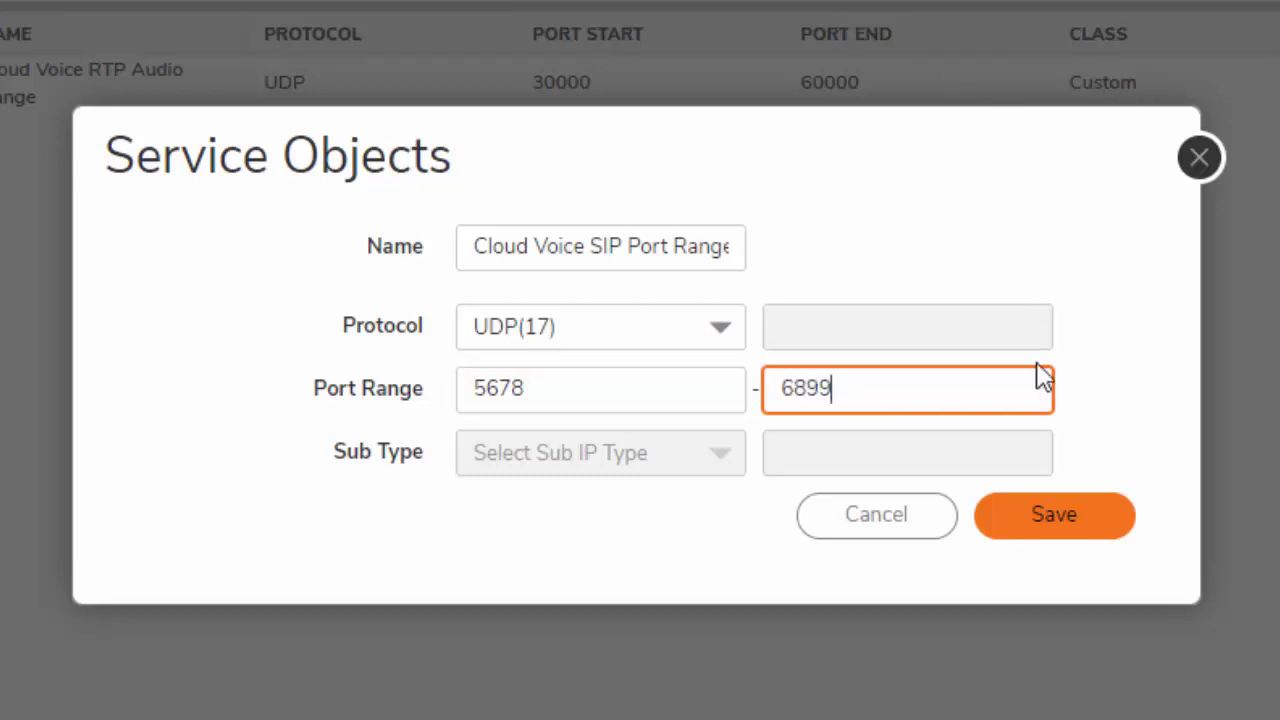
left_click(1066, 524)
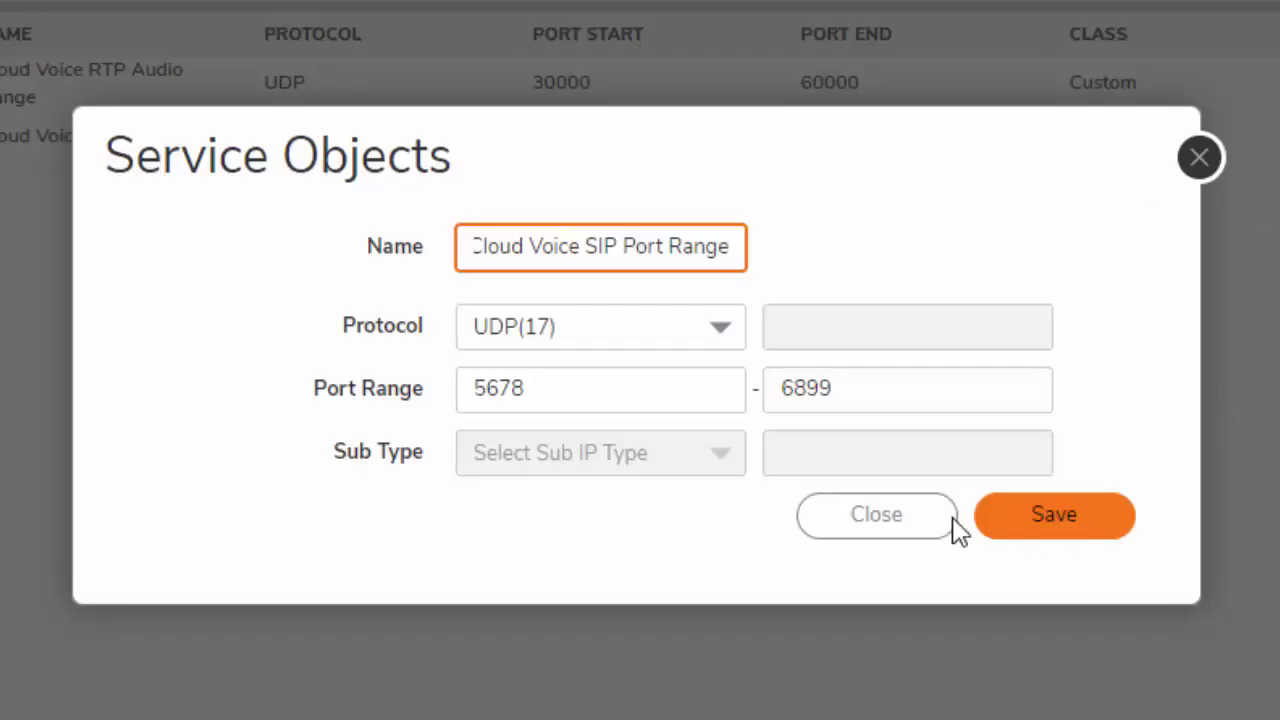
Name the next service object "Cloud Voice Softphone Confi Server" in place of the SIP object's name
triple_click(626, 243)
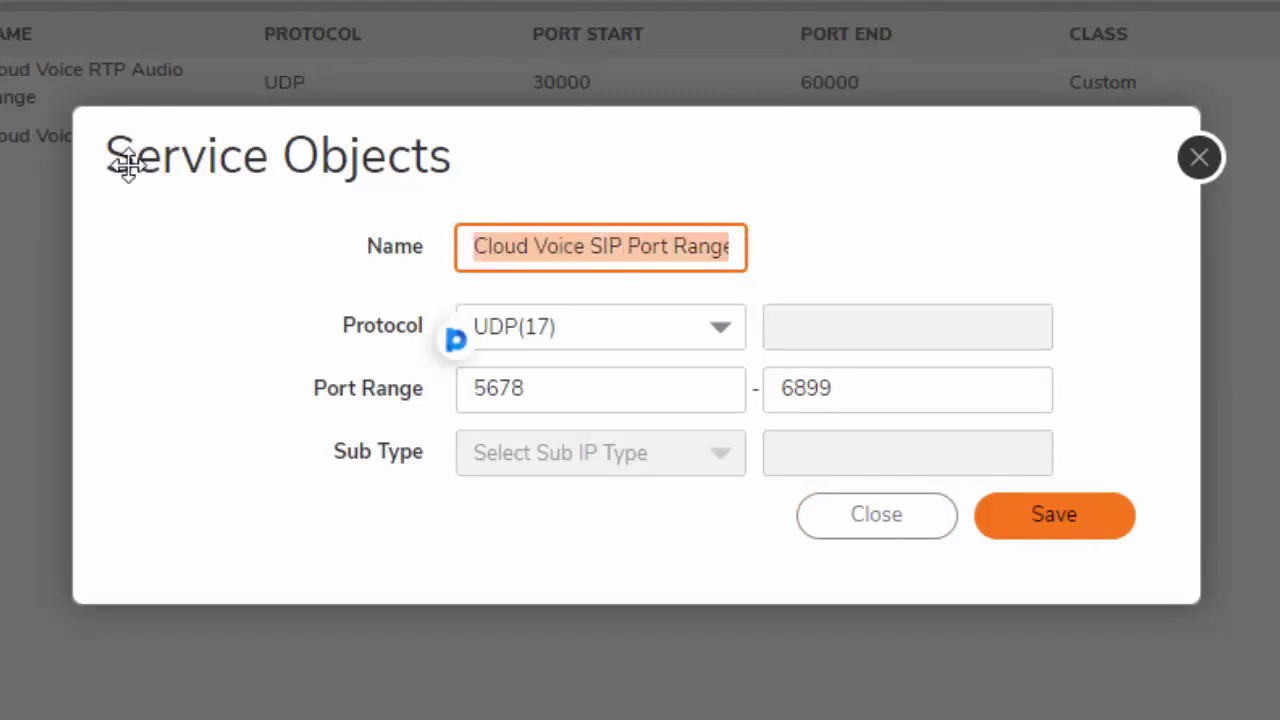
type("Clo")
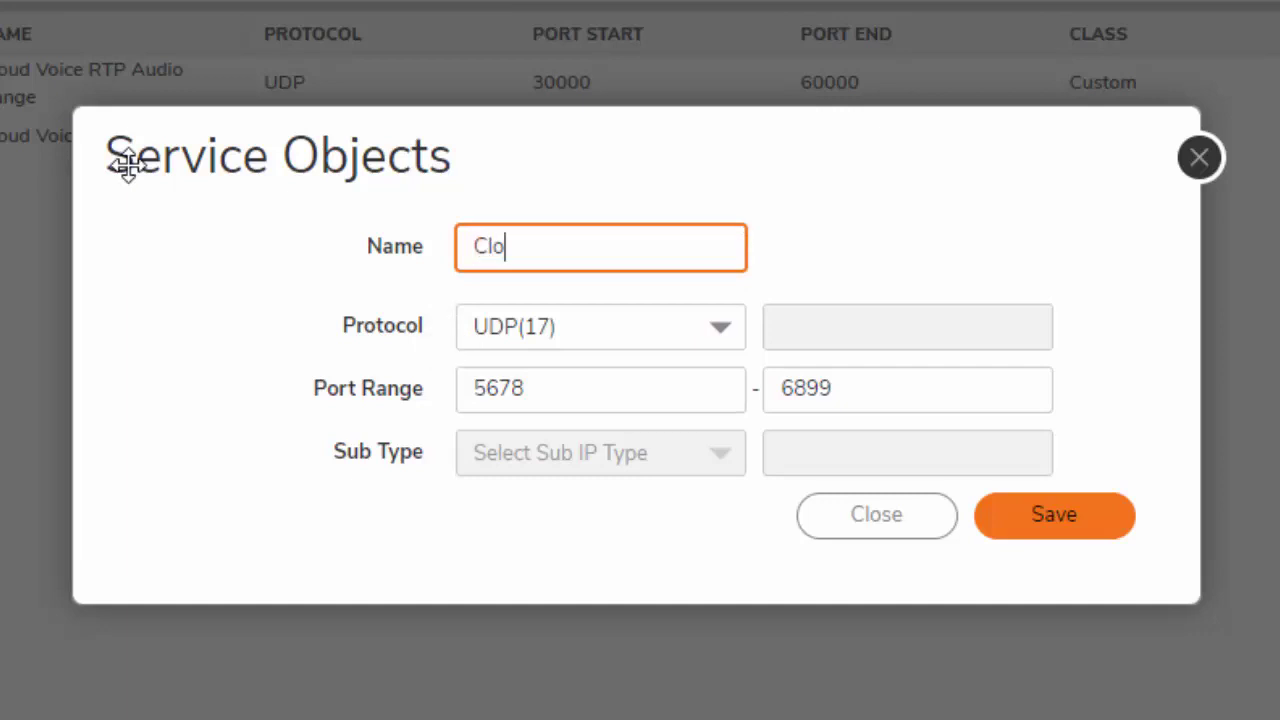
type("ud Voice S")
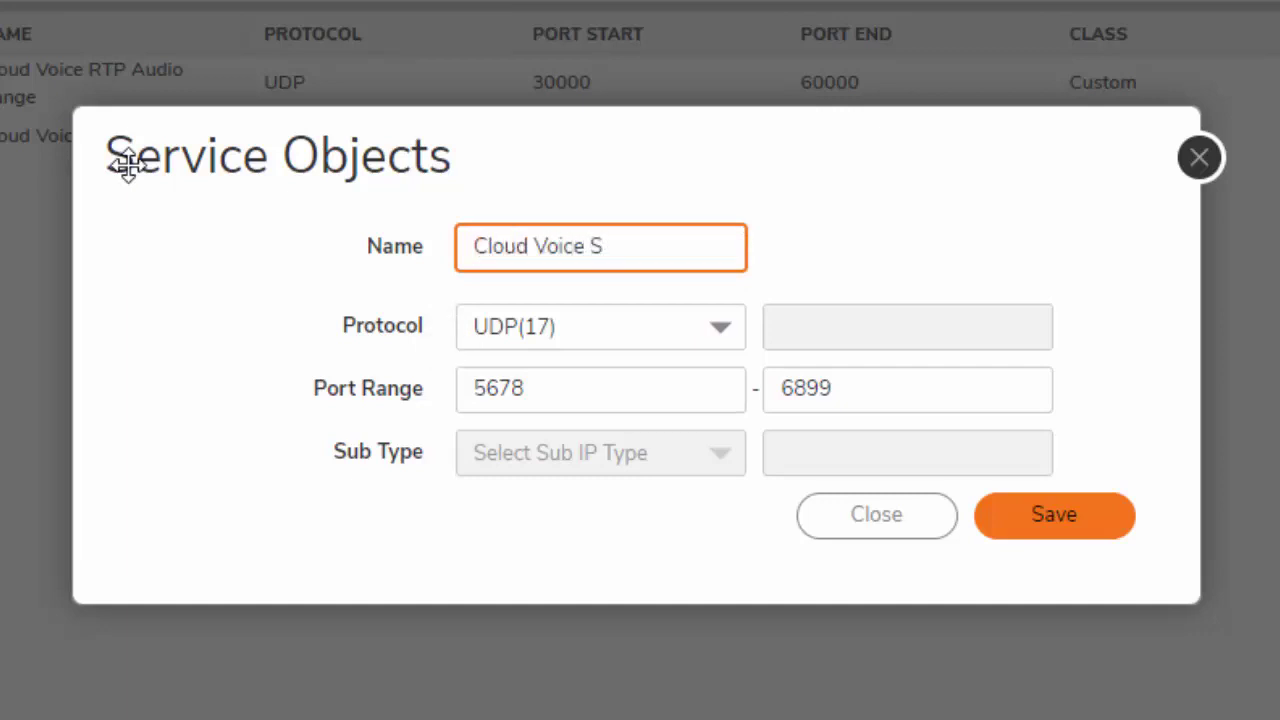
type("oftphon")
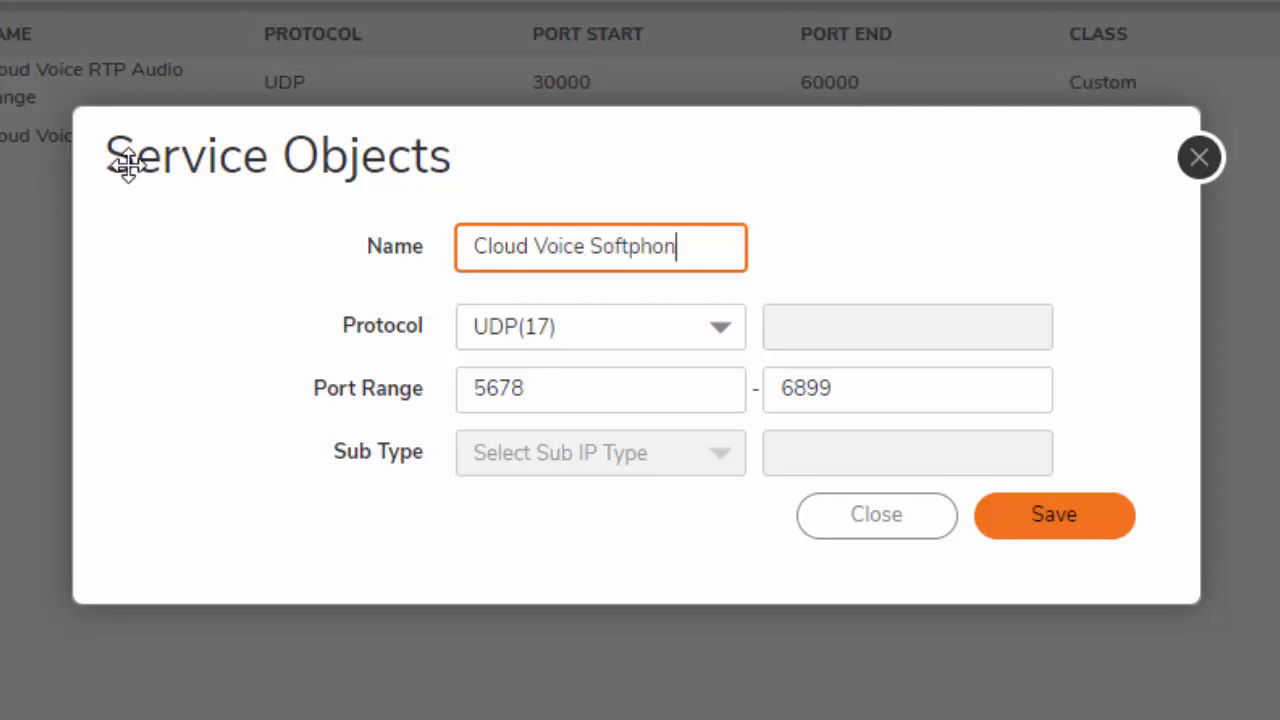
type("e Confi")
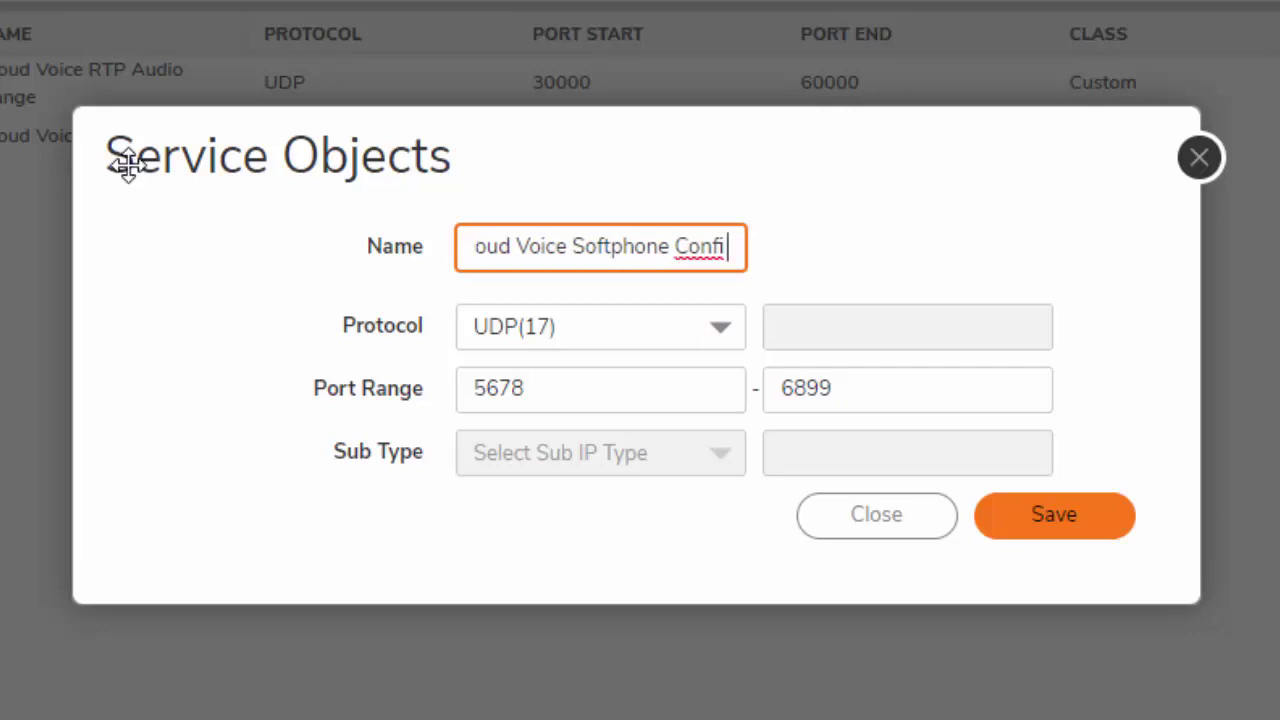
type(" Server")
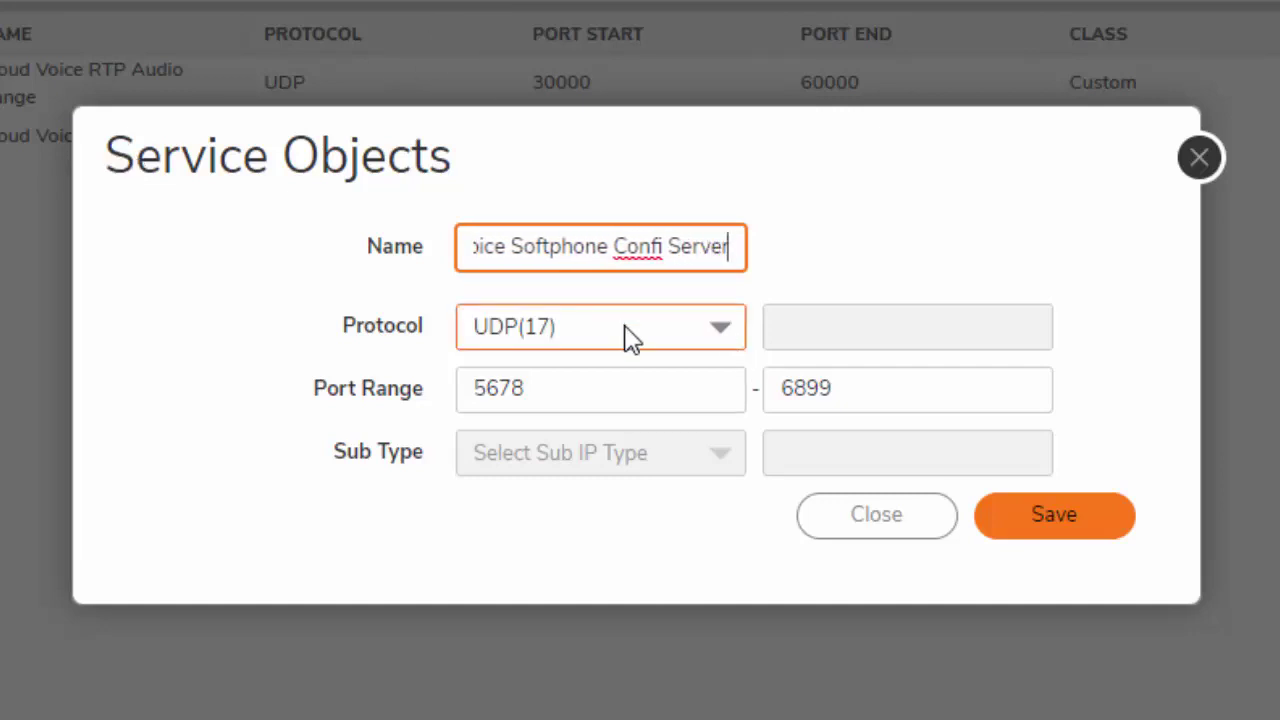
Give the softphone service object protocol TCP(6) and port range 1443-1443, then save it and close the form
left_click(664, 321)
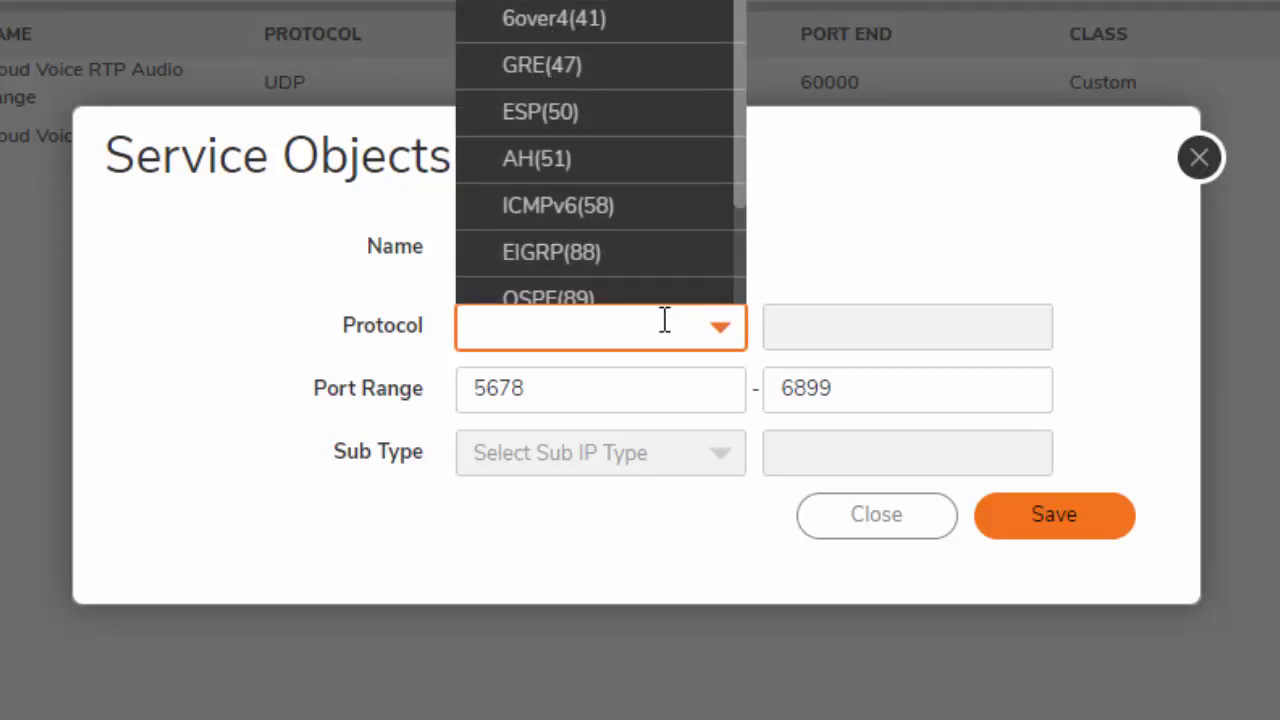
type("tcp")
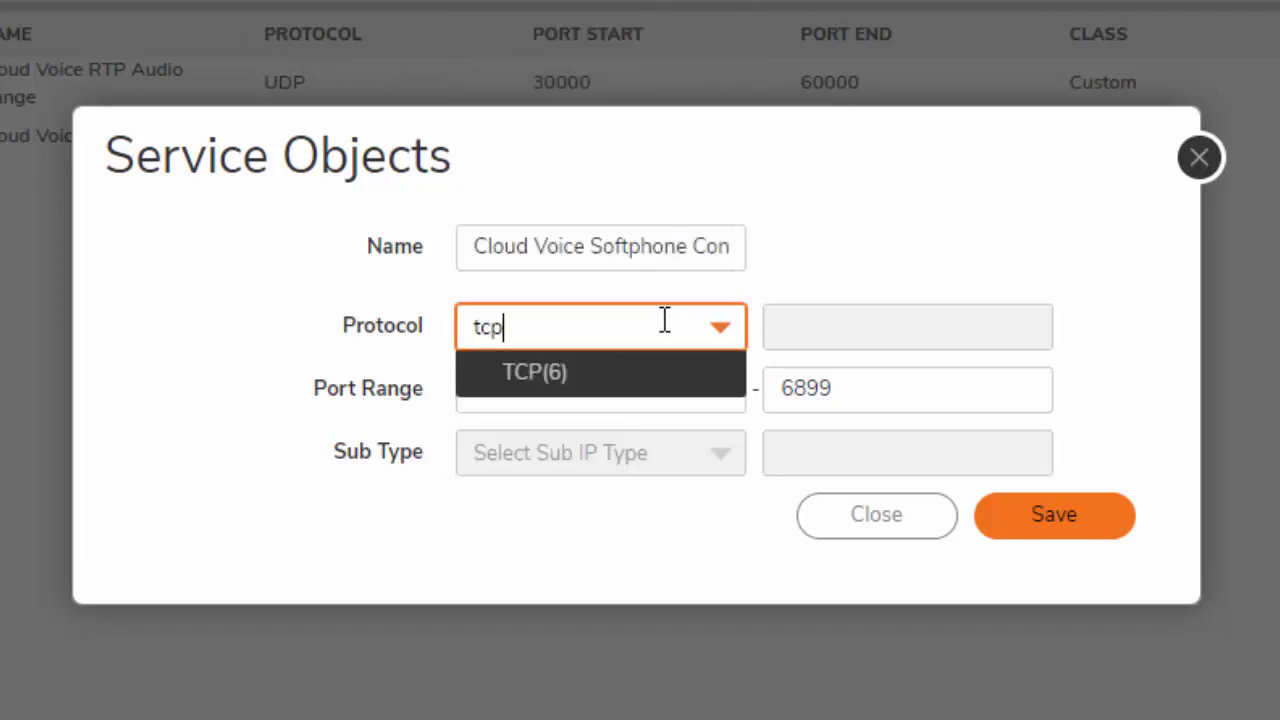
left_click(631, 380)
left_click(629, 385)
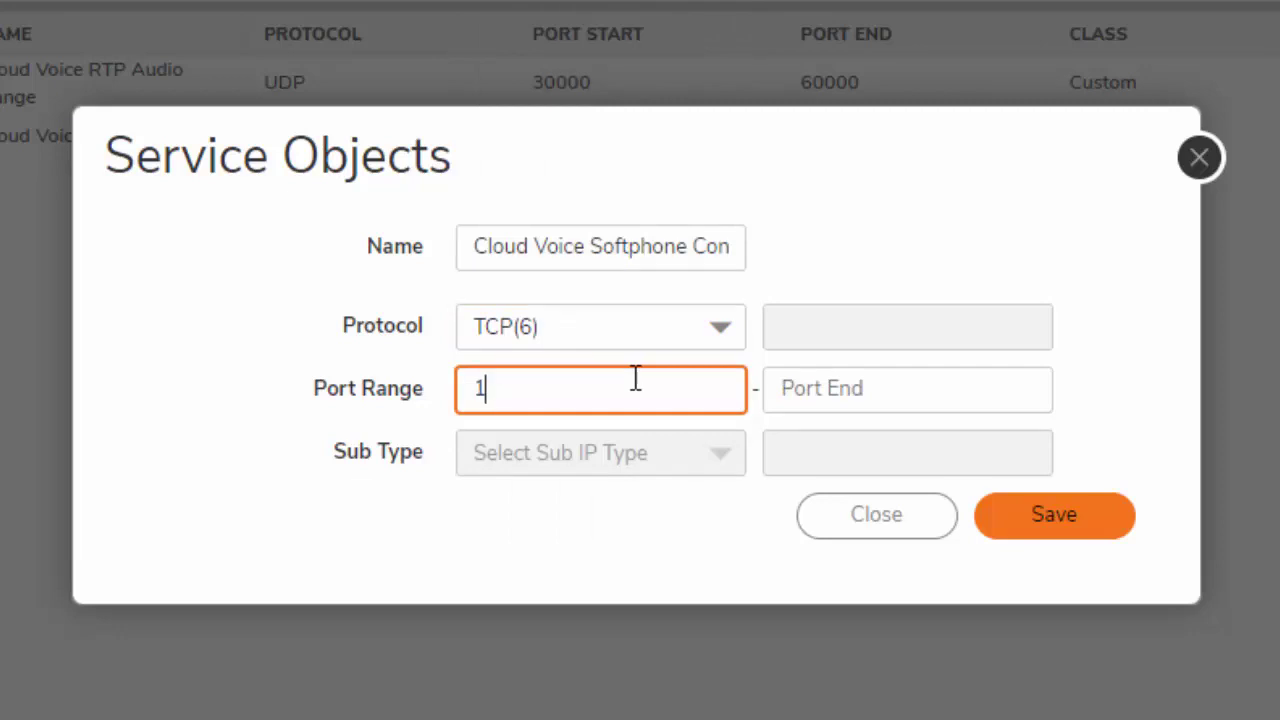
type("443")
key("Tab")
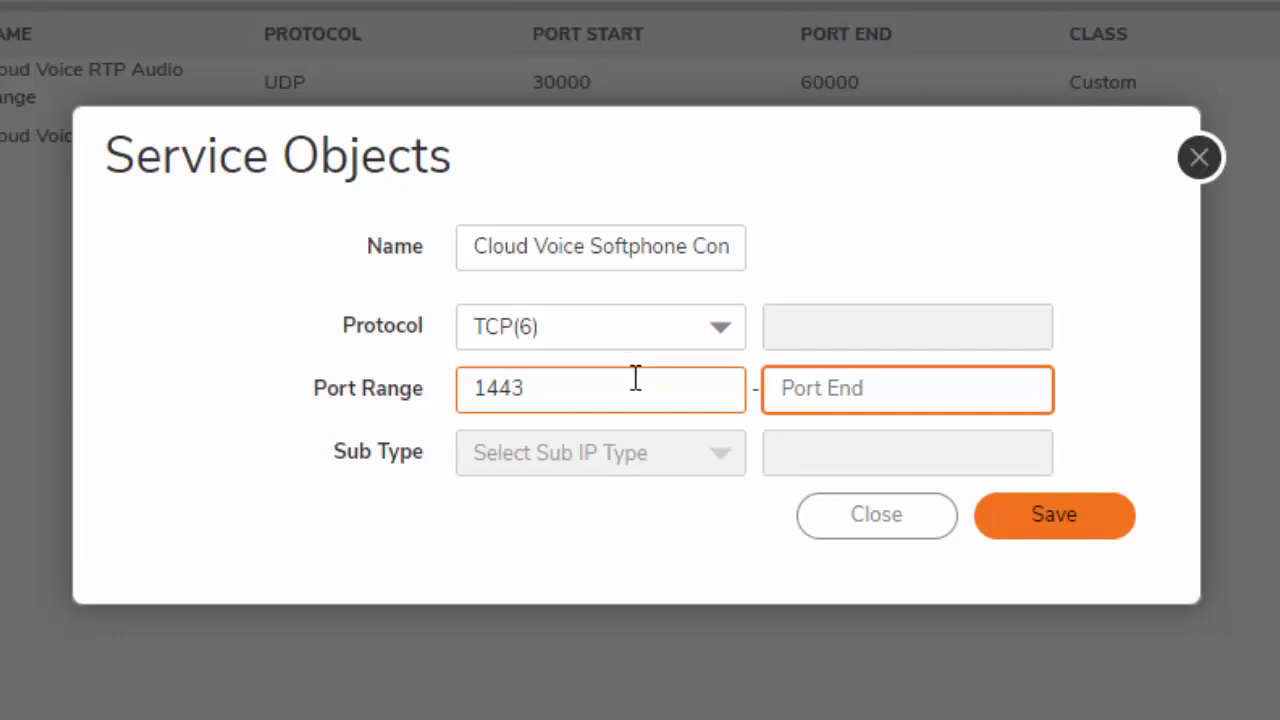
type("1443")
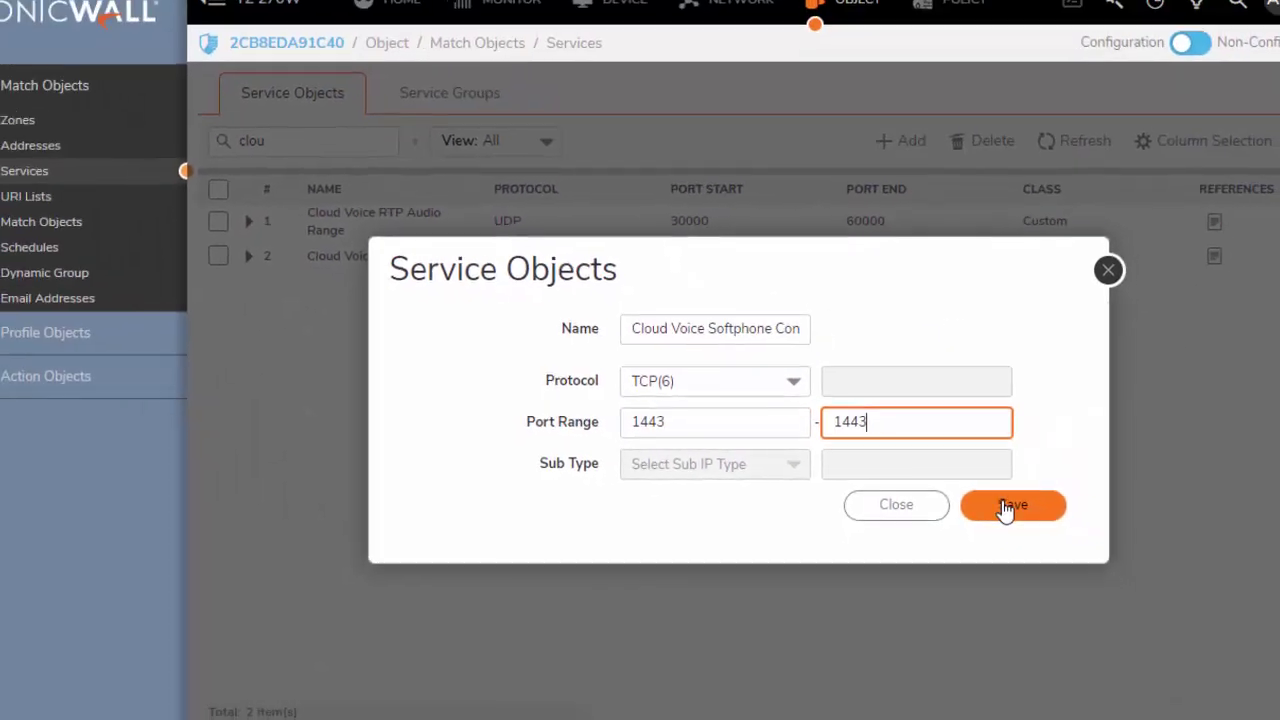
left_click(1010, 506)
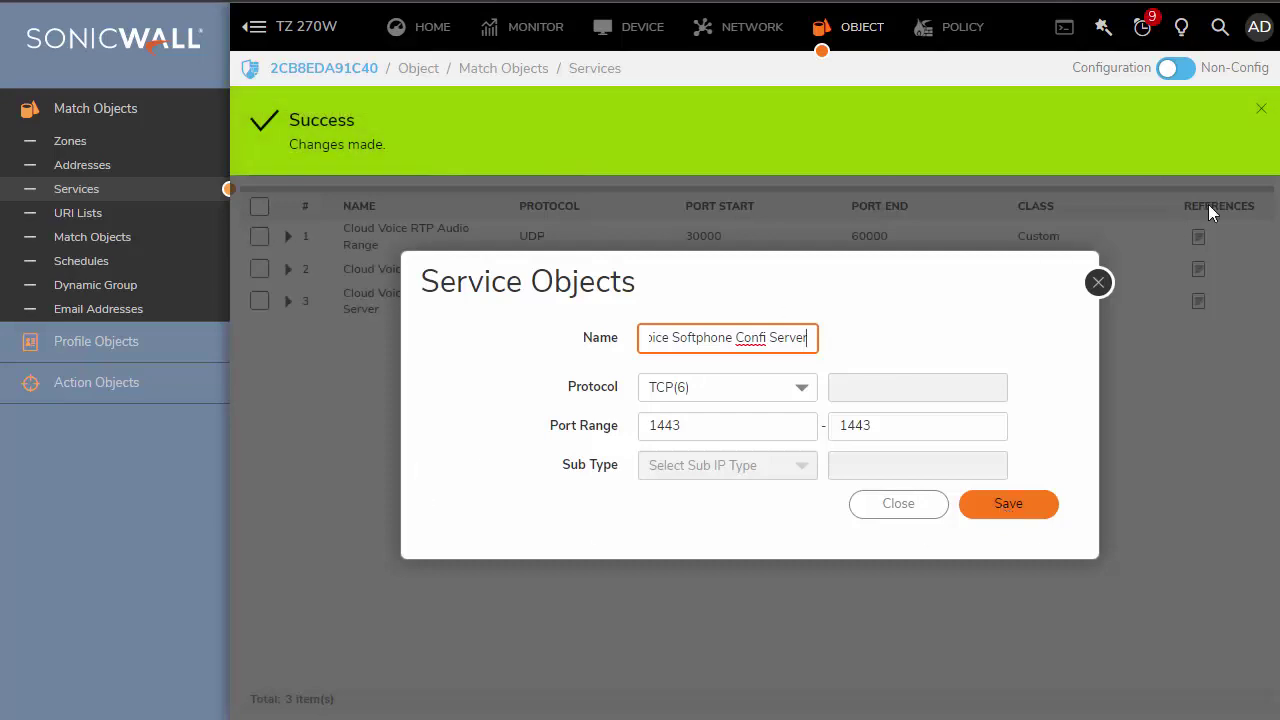
left_click(1098, 282)
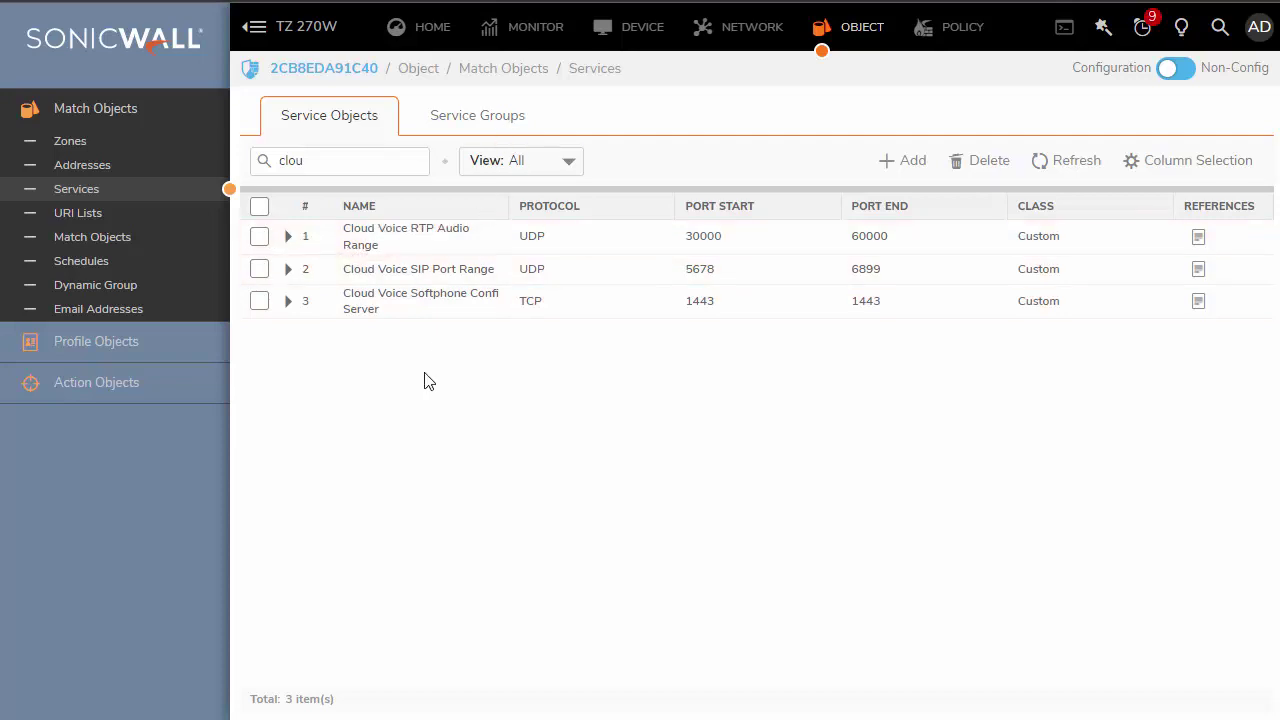
Start a new service group named "Cloud Voice Services"
mouse_move(386, 246)
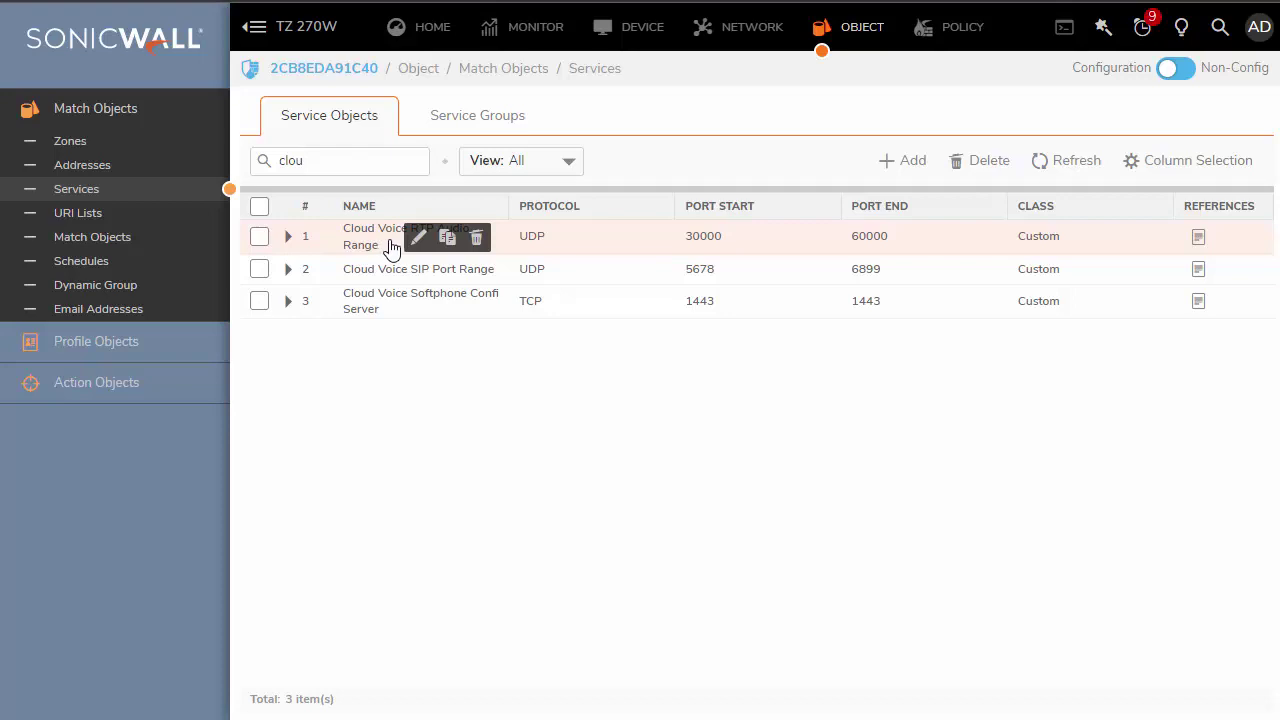
left_click(459, 128)
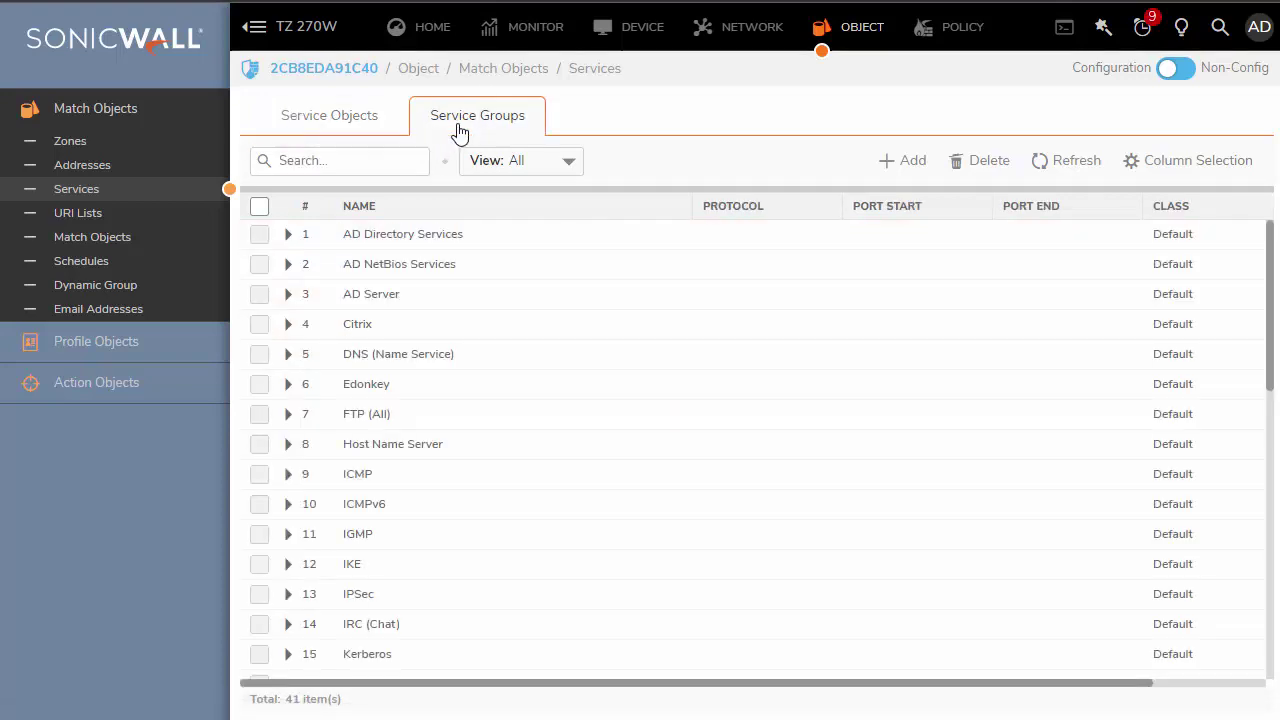
left_click(904, 164)
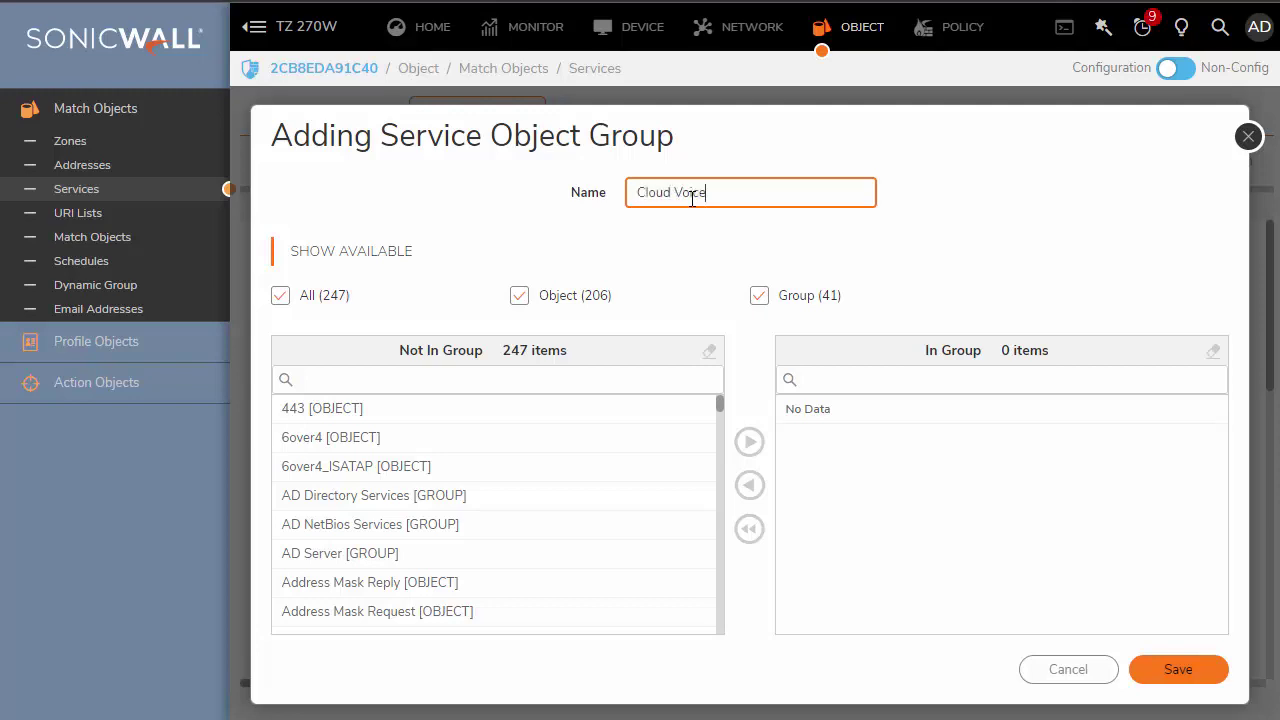
type("Cloud Voice Services")
Filter the available services by "cloud" and add Cloud Voice RTP Audio Range to the group
left_click(508, 379)
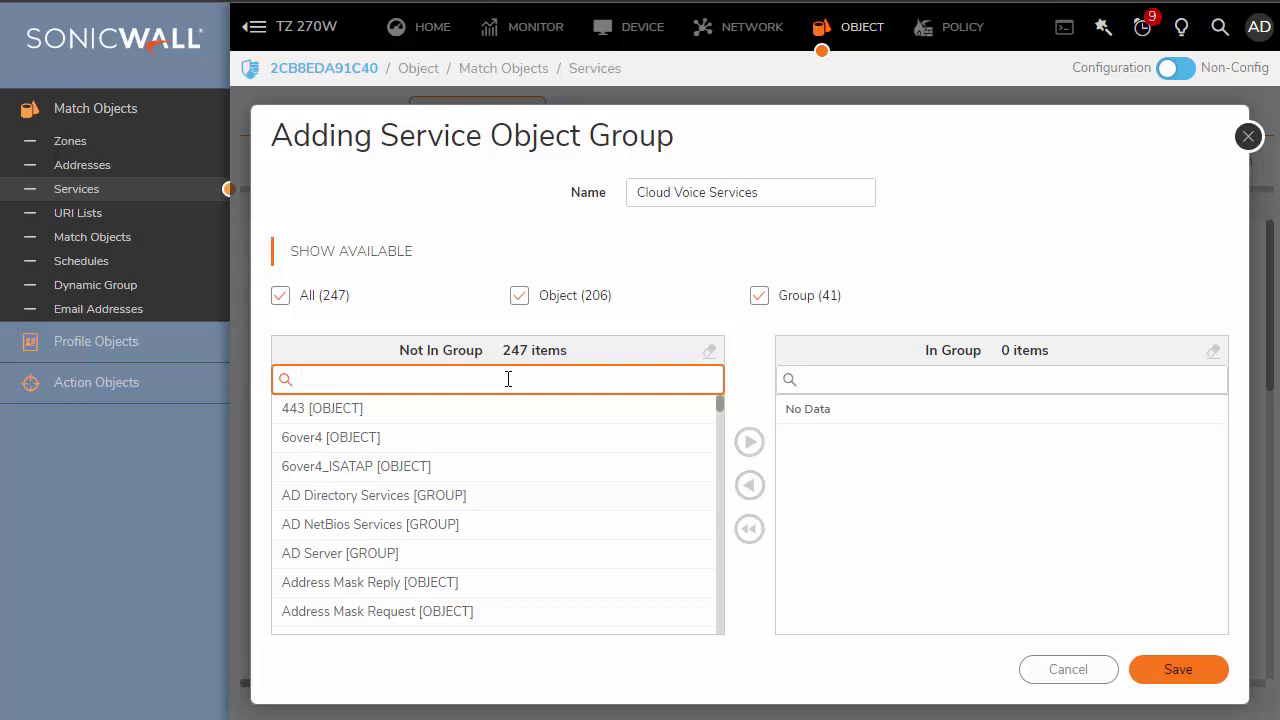
type("cloud")
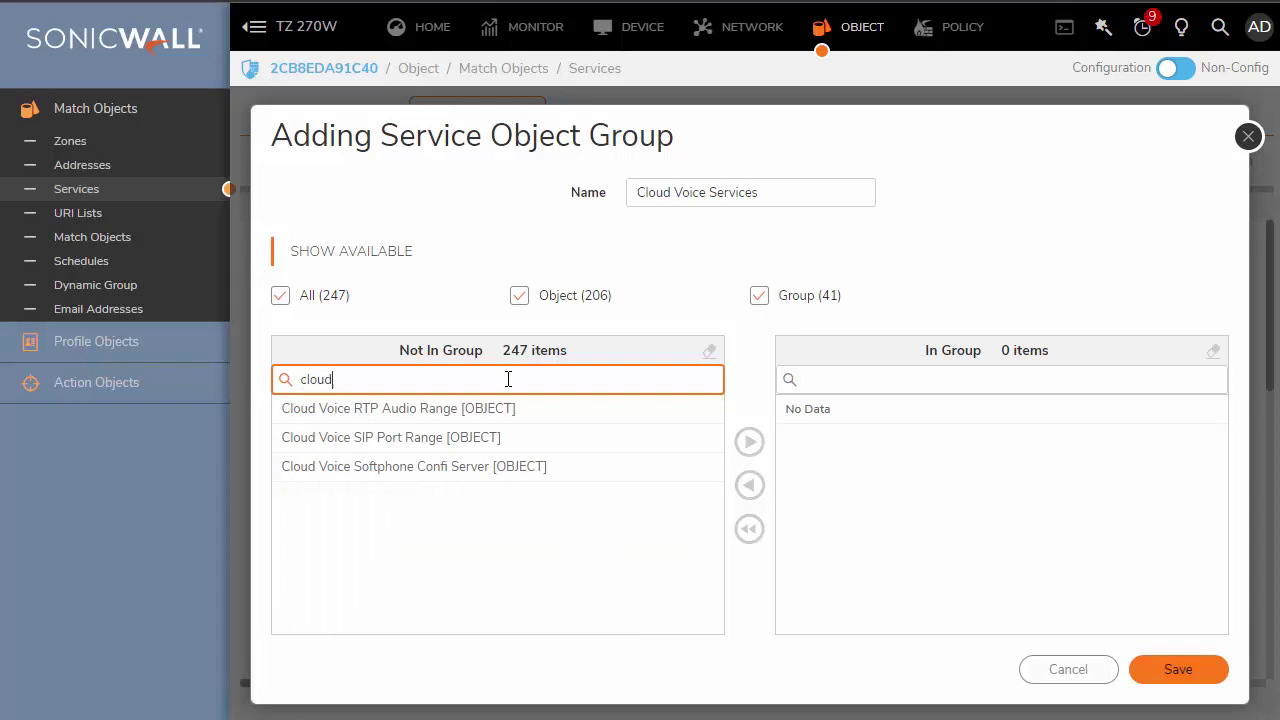
left_click(490, 410)
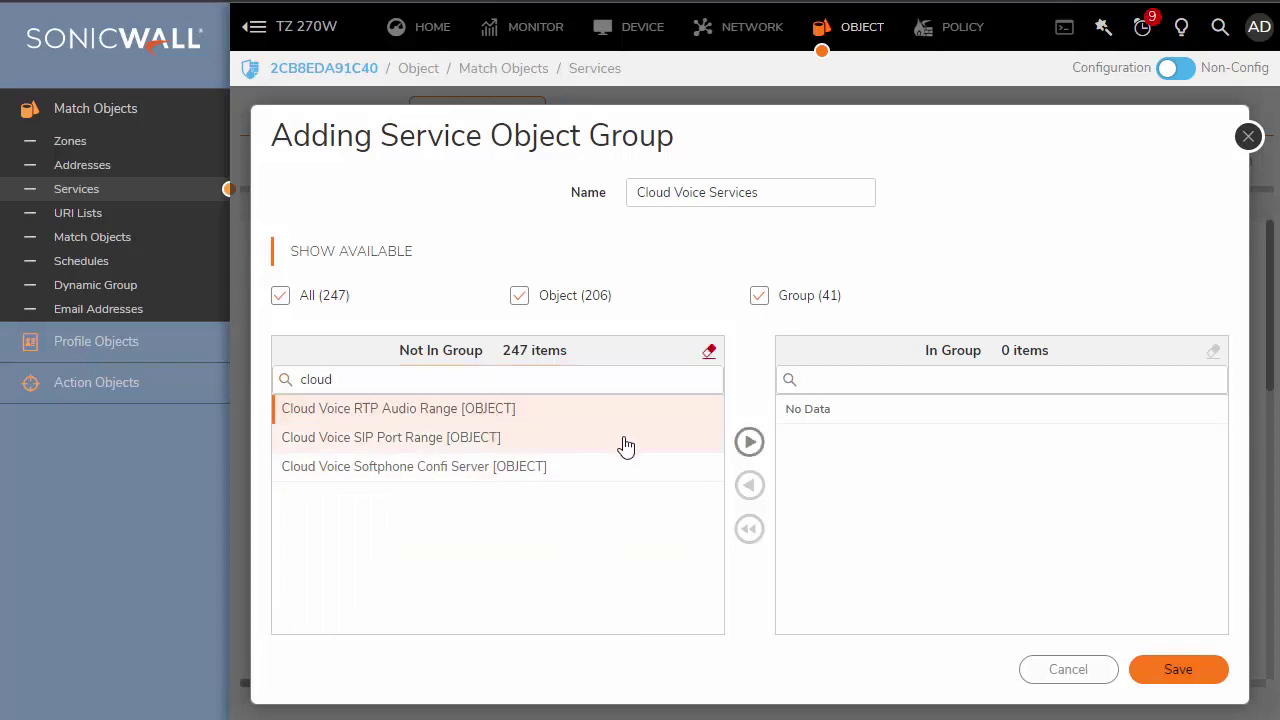
left_click(749, 443)
Add Cloud Voice SIP Port Range and Cloud Voice Softphone Confi Server to the group, and save it
left_click(655, 440)
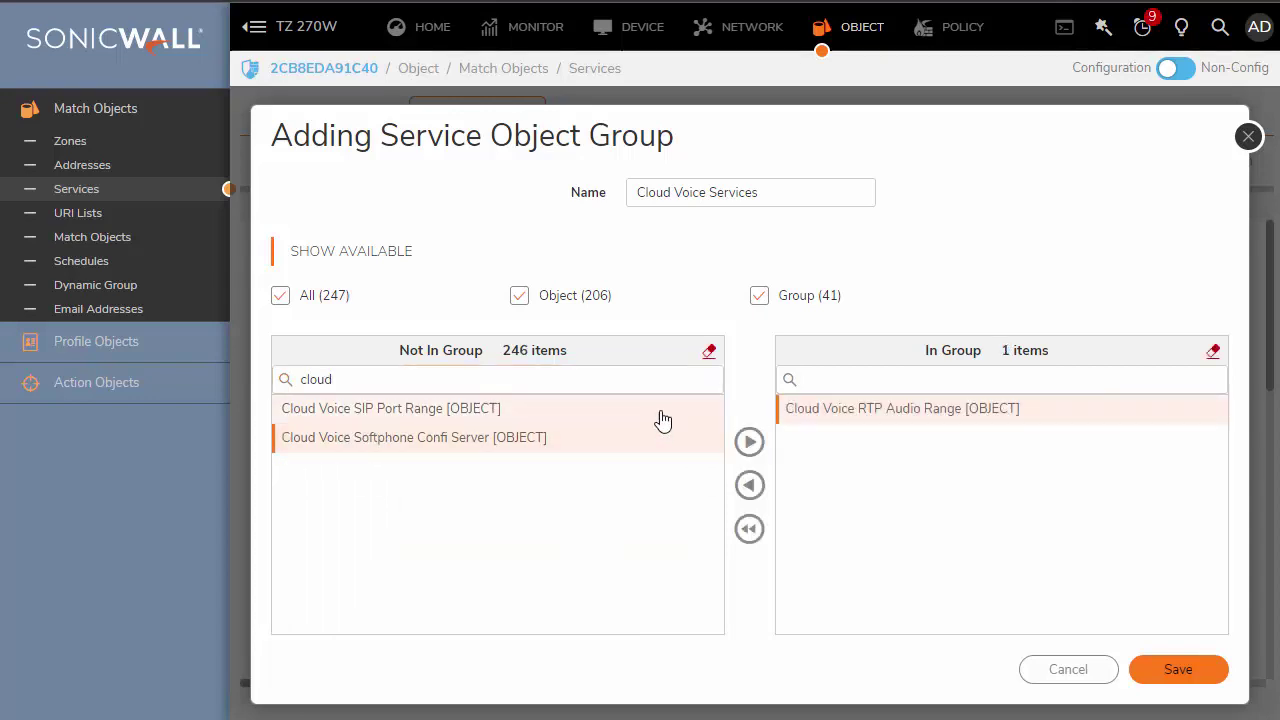
left_click(662, 420, "ctrl")
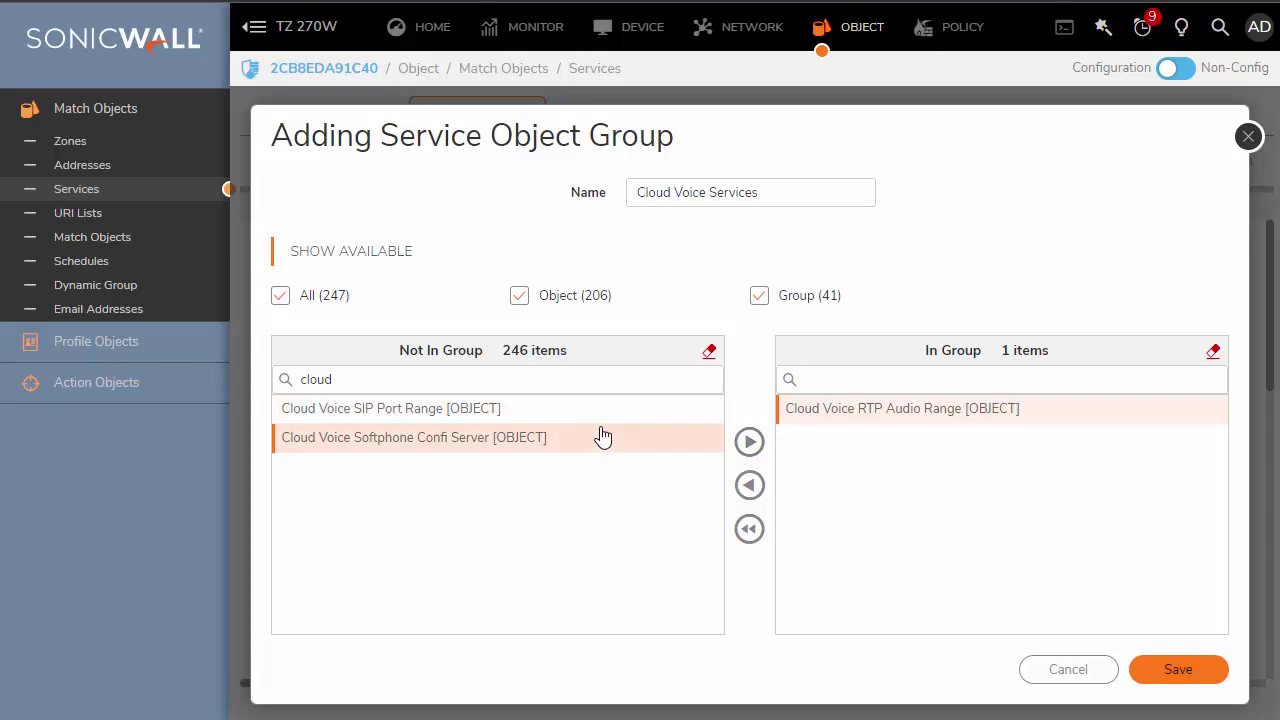
left_click_drag(598, 458, 594, 423)
left_click(749, 443)
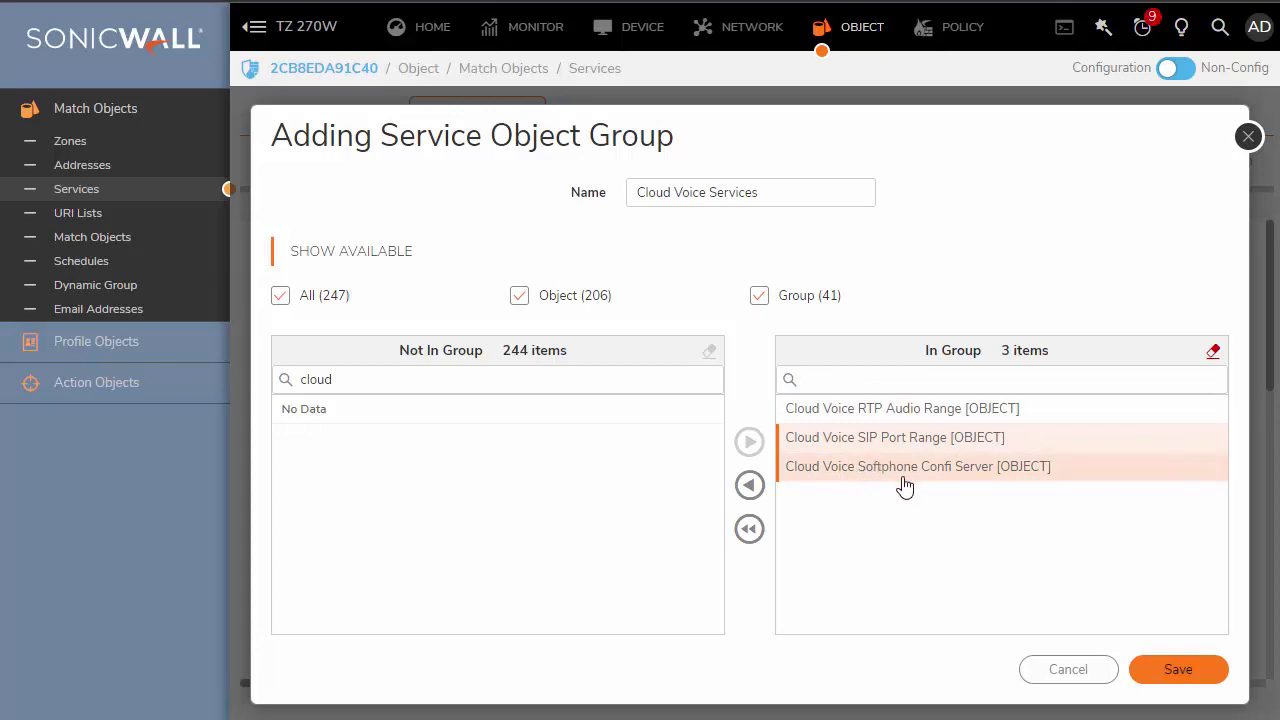
left_click(1151, 683)
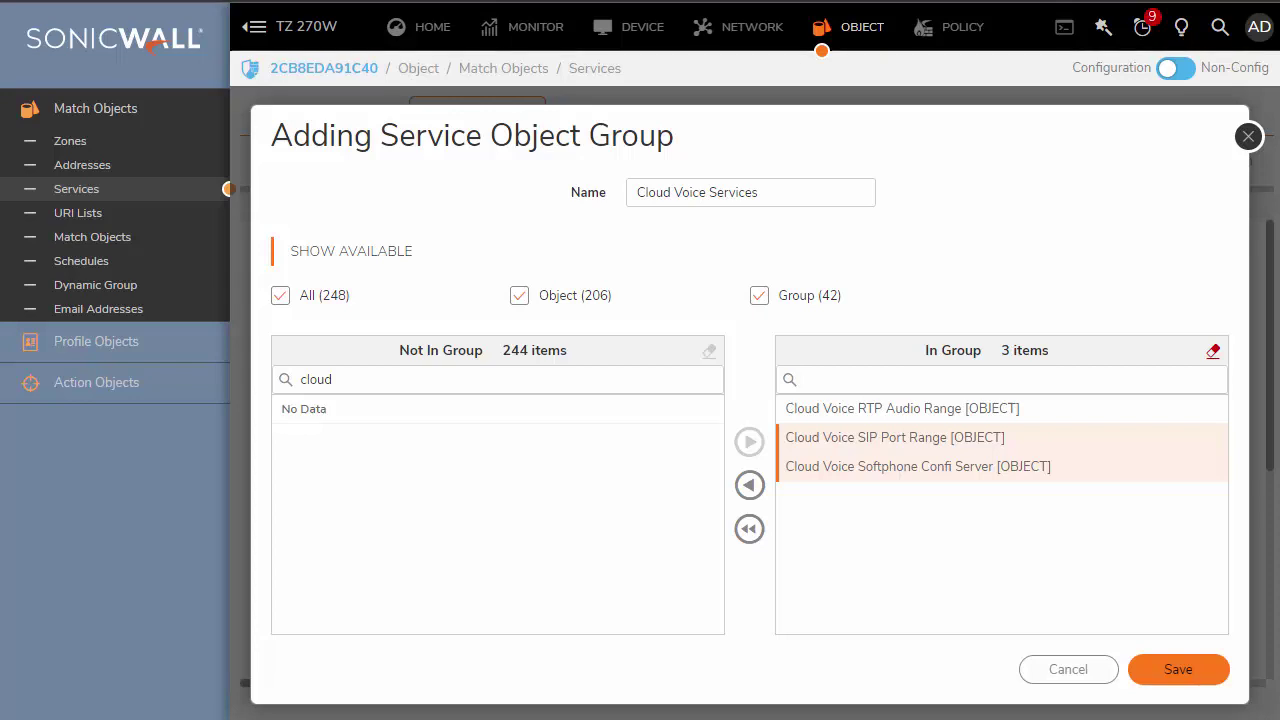
left_click(1178, 669)
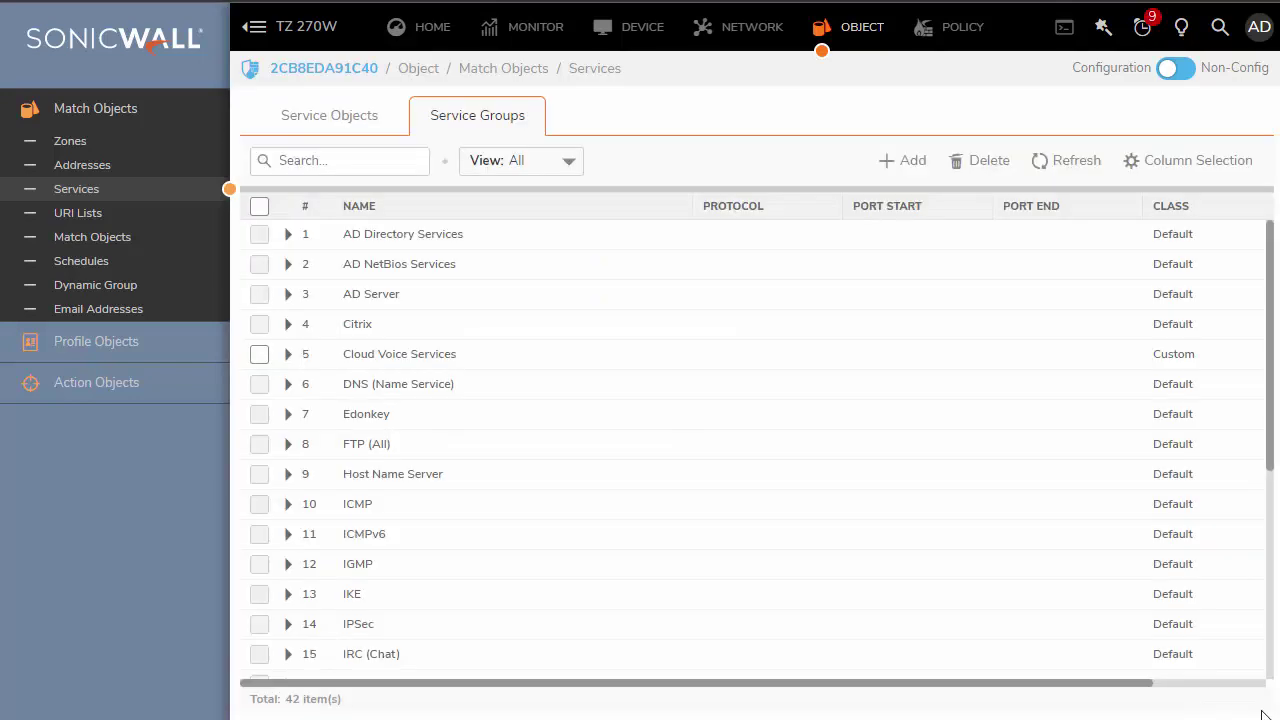
Search the service groups for "clou" and review the members of Cloud Voice Services
left_click(345, 168)
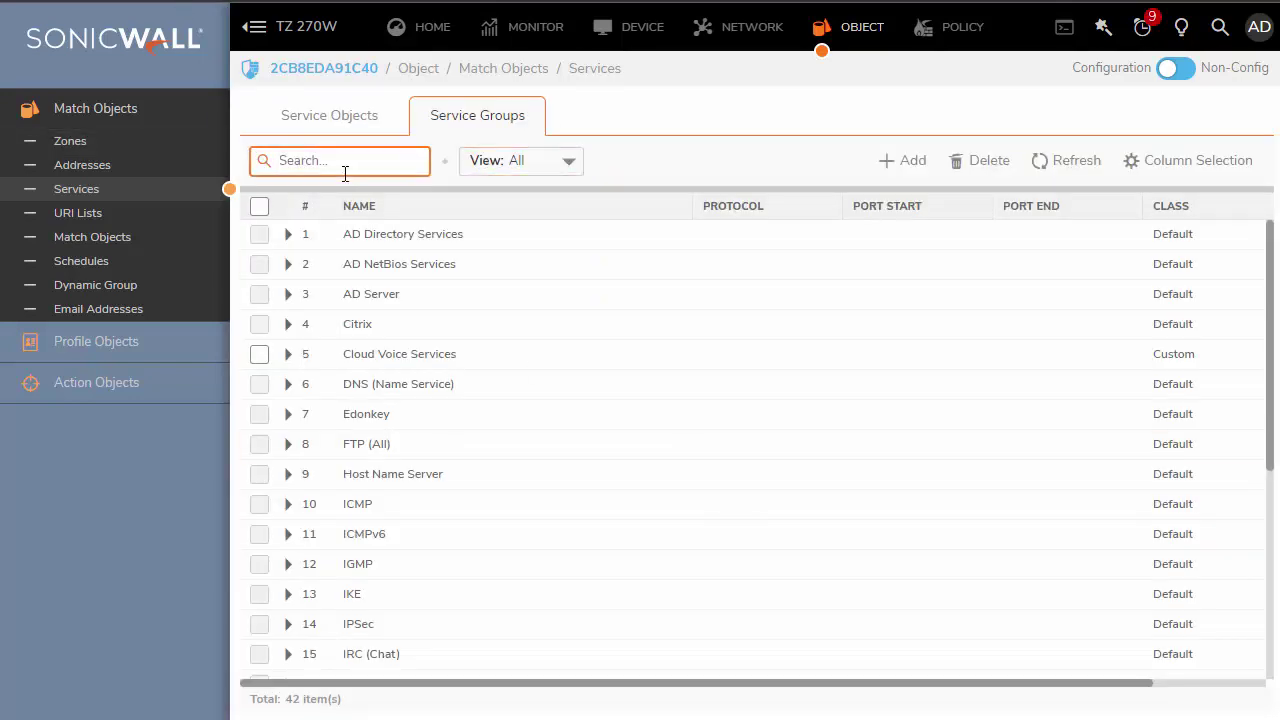
type("clou")
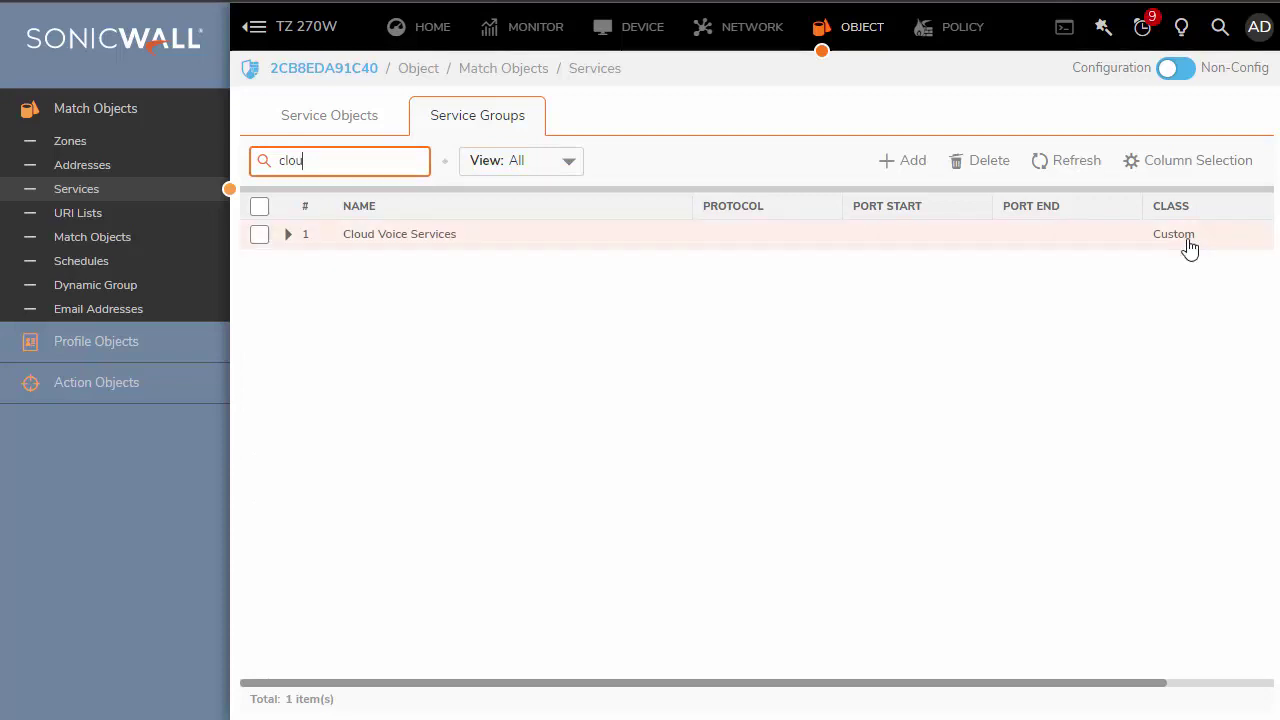
left_click(286, 238)
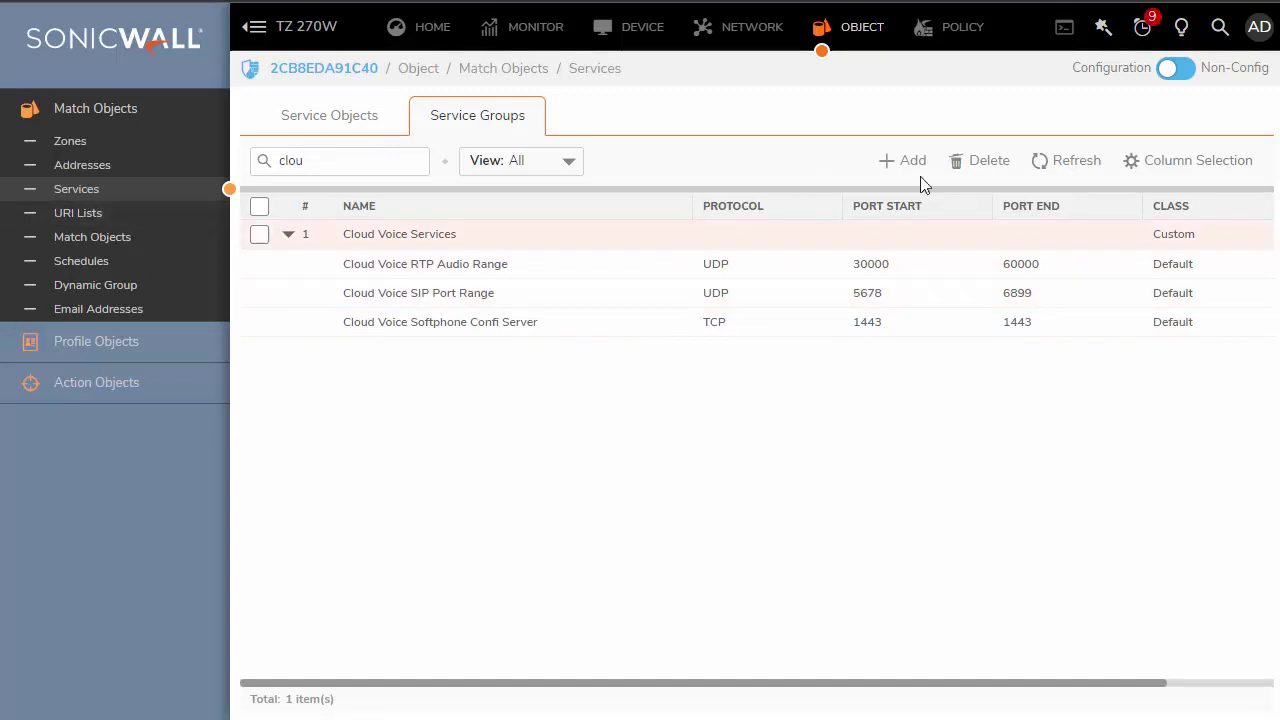
left_click(290, 236)
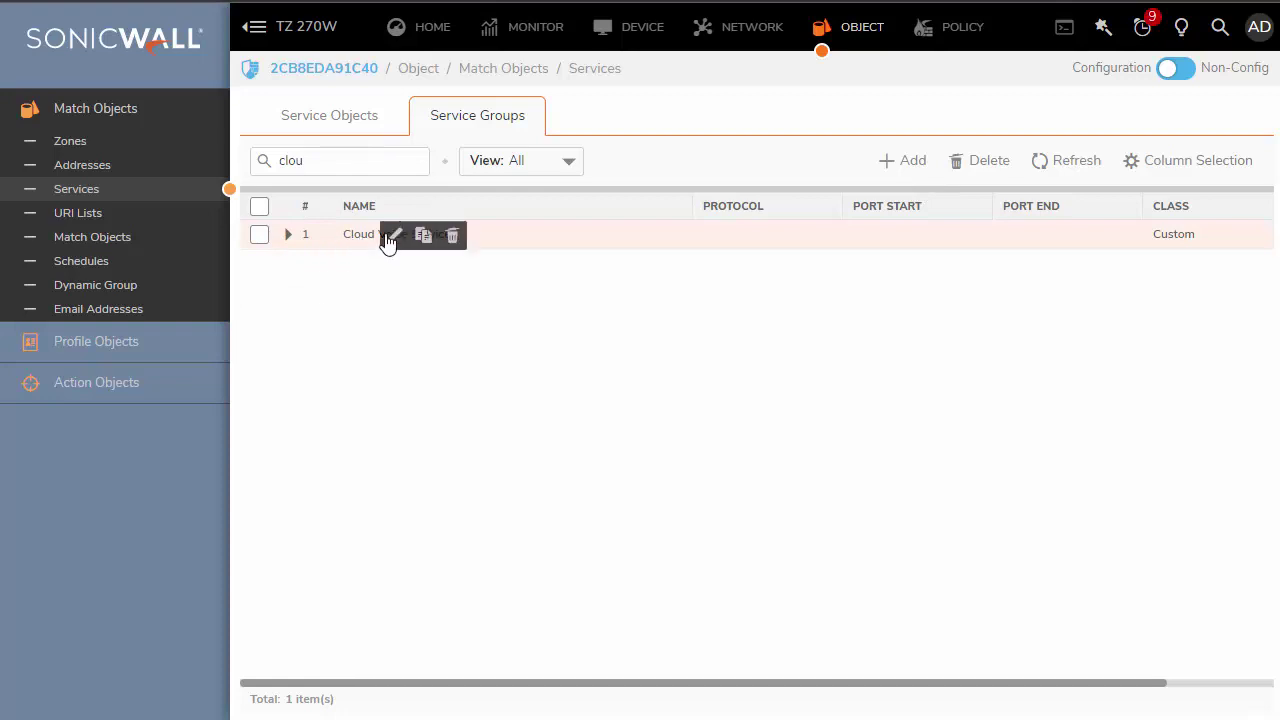
Open the Cloud Voice Services group for editing to inspect its Softphone Confi Server member, and cancel without saving
left_click(393, 236)
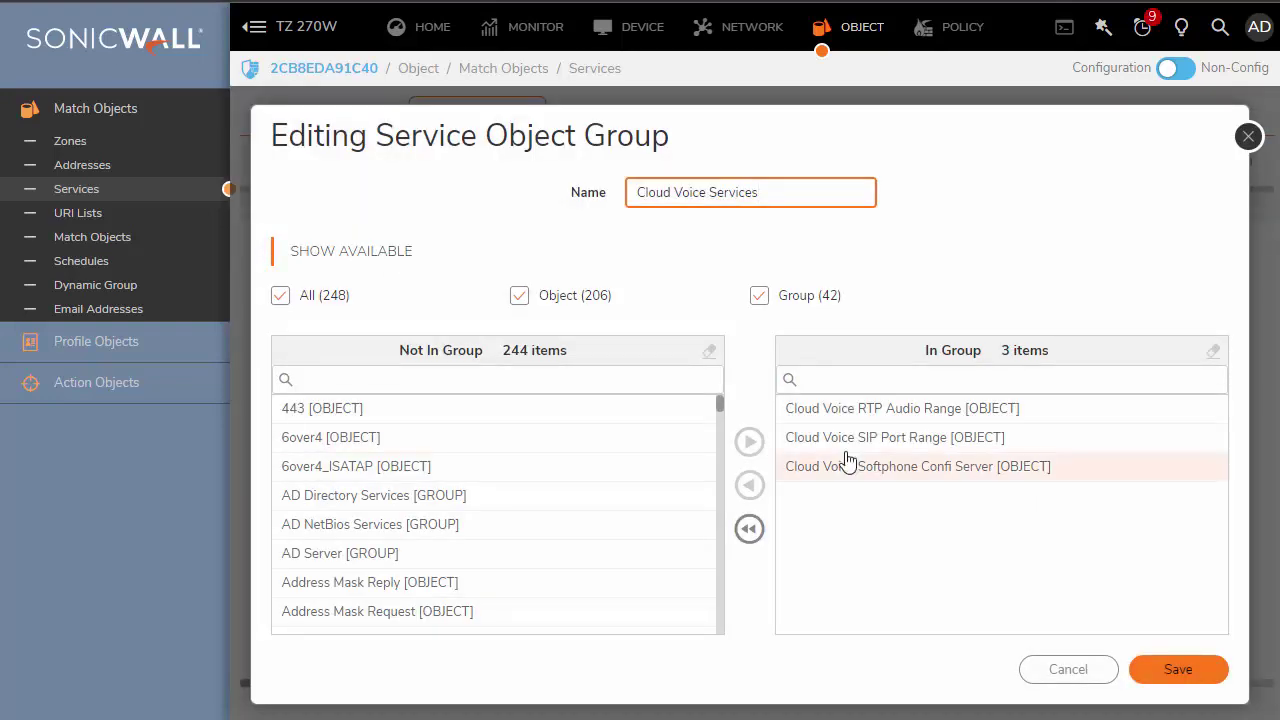
left_click(820, 468)
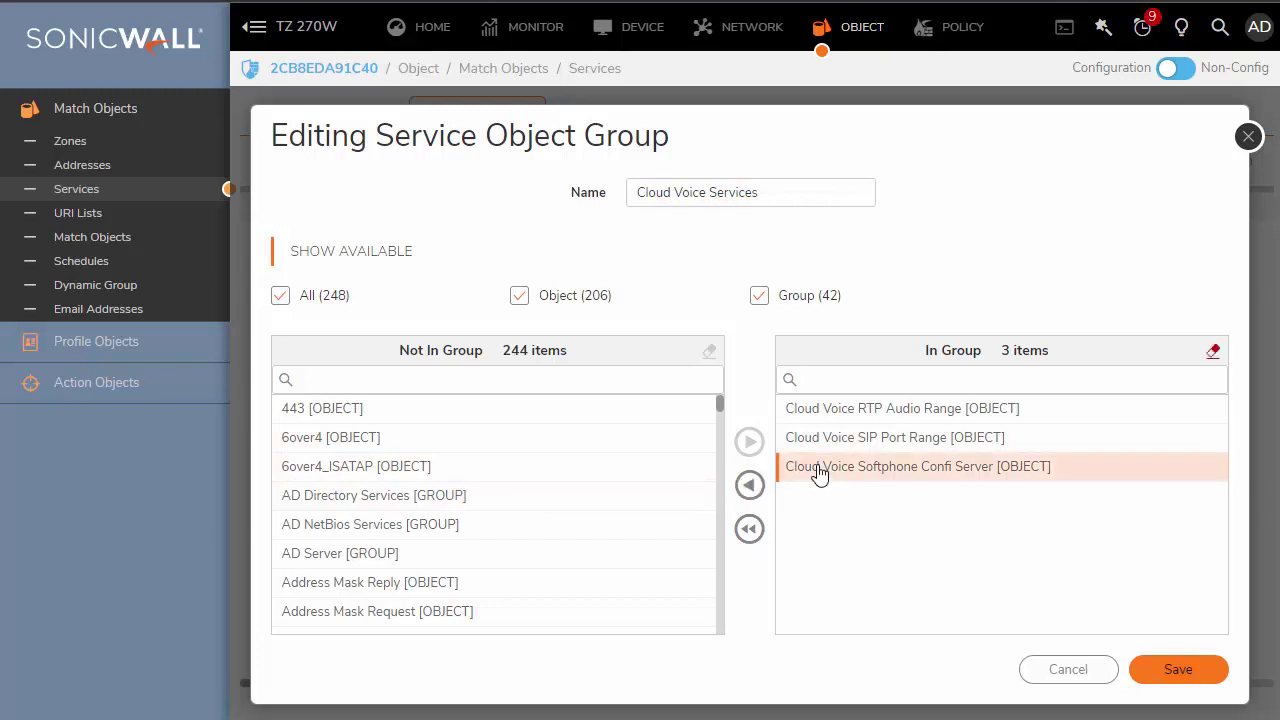
left_click(1066, 670)
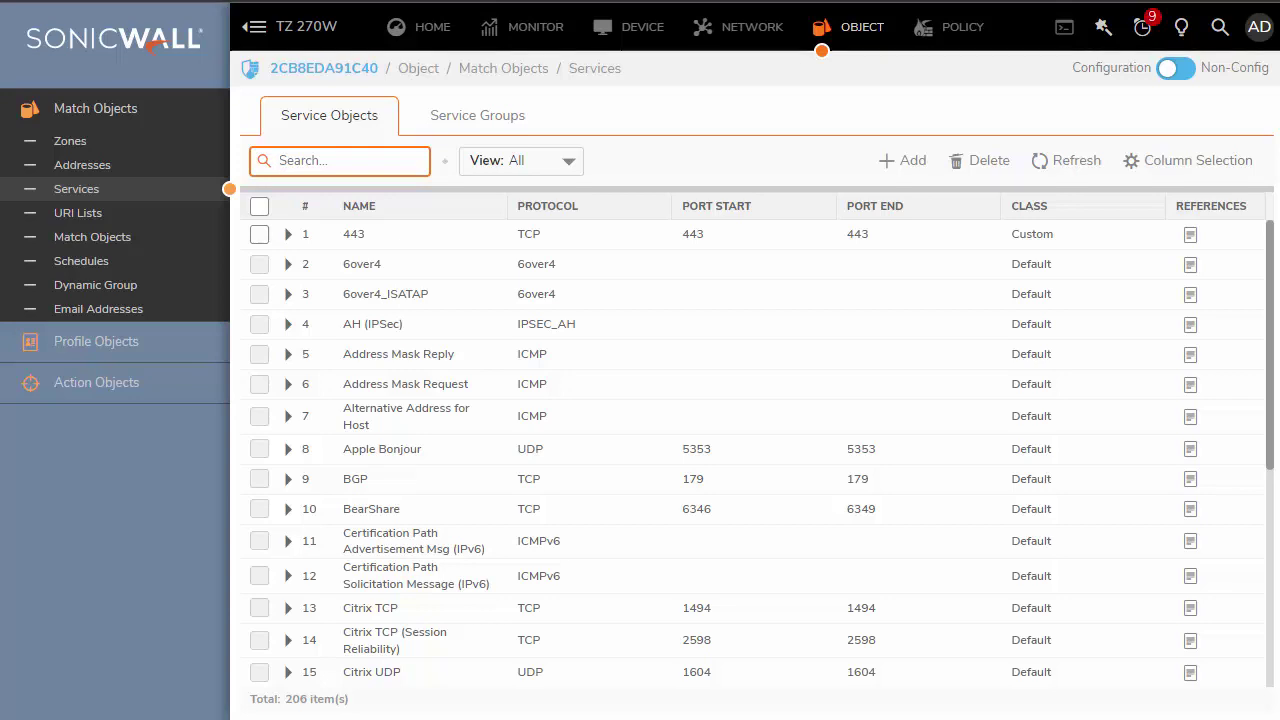
Return to the service groups list and expand Cloud Voice Services to show its member objects
left_click(498, 122)
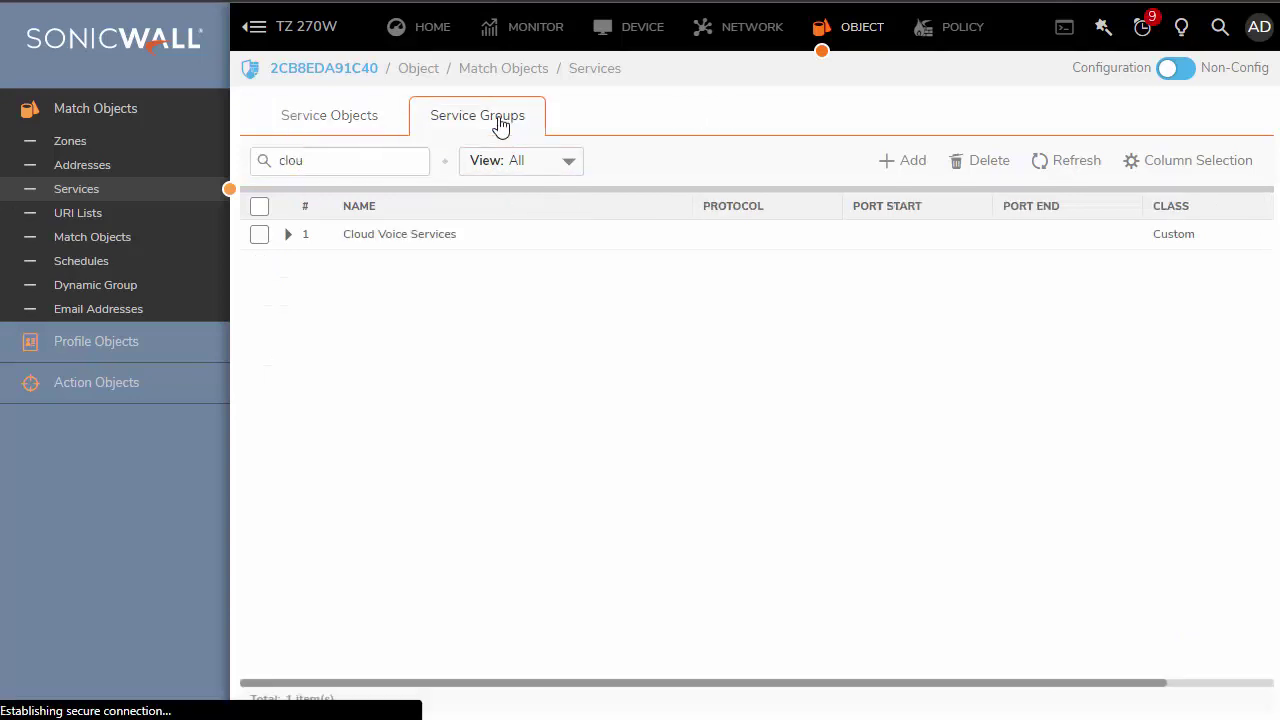
left_click(291, 238)
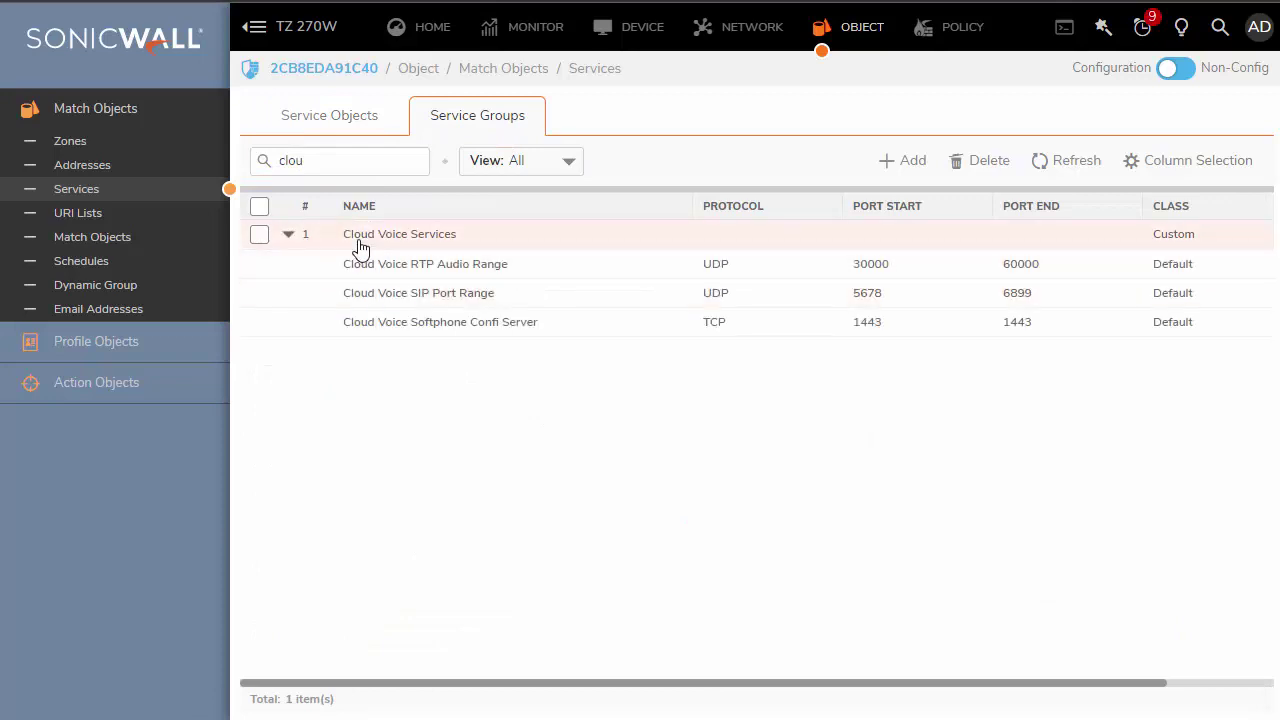